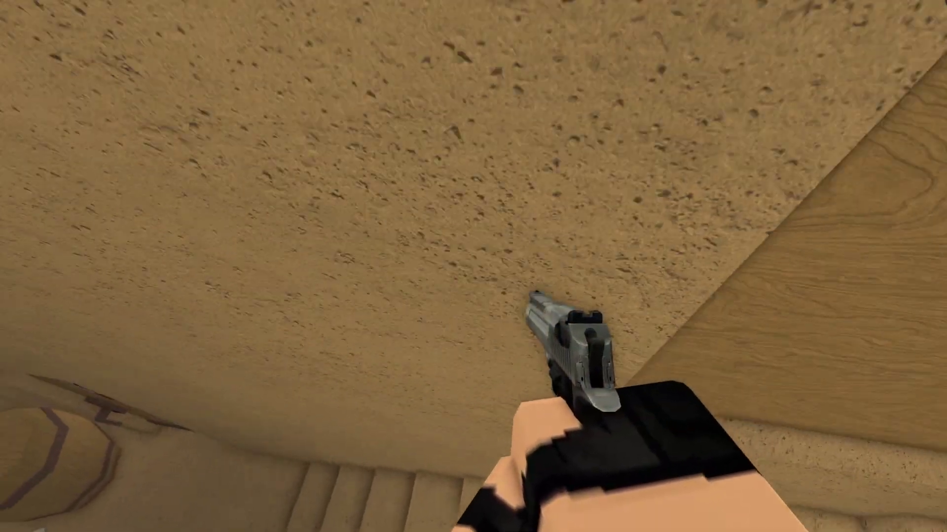
{"action": "key", "text": "4"}
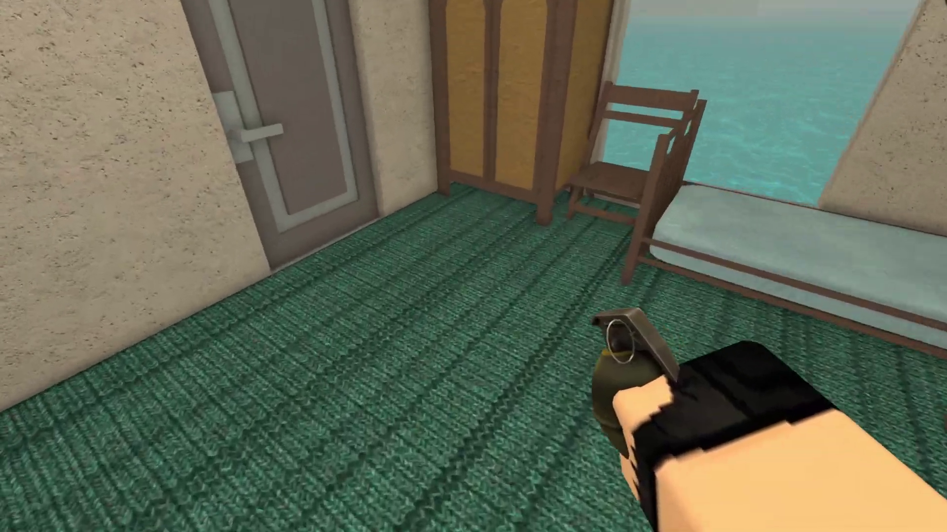
{"action": "left_click", "coordinate": [473, 266]}
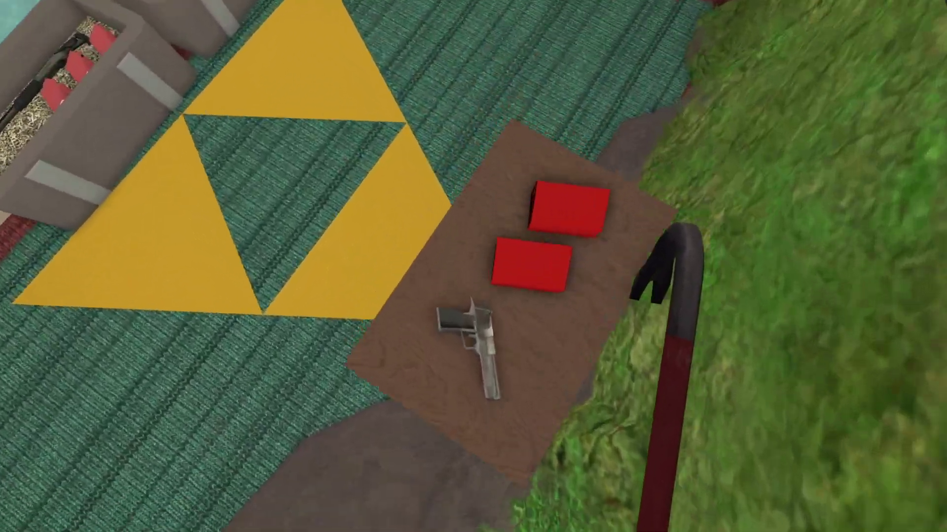
{"action": "key", "text": "e"}
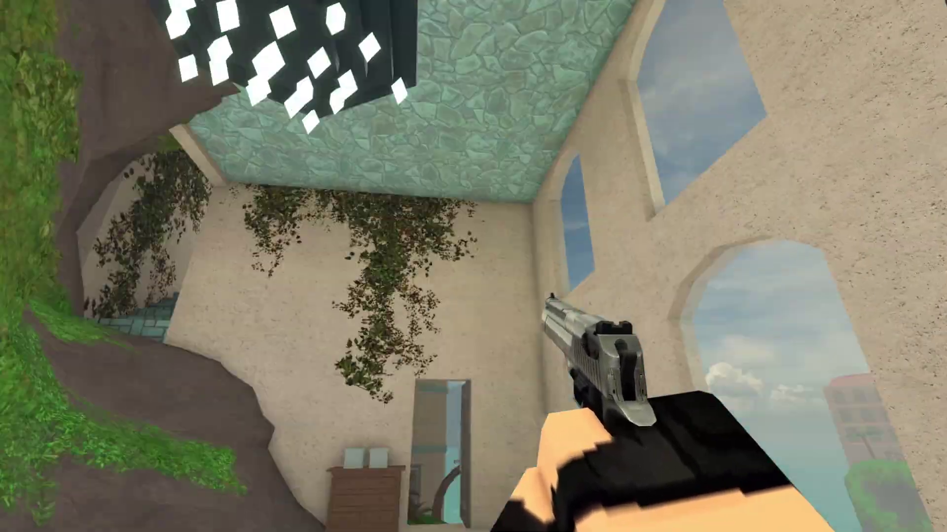
{"action": "key", "text": "w"}
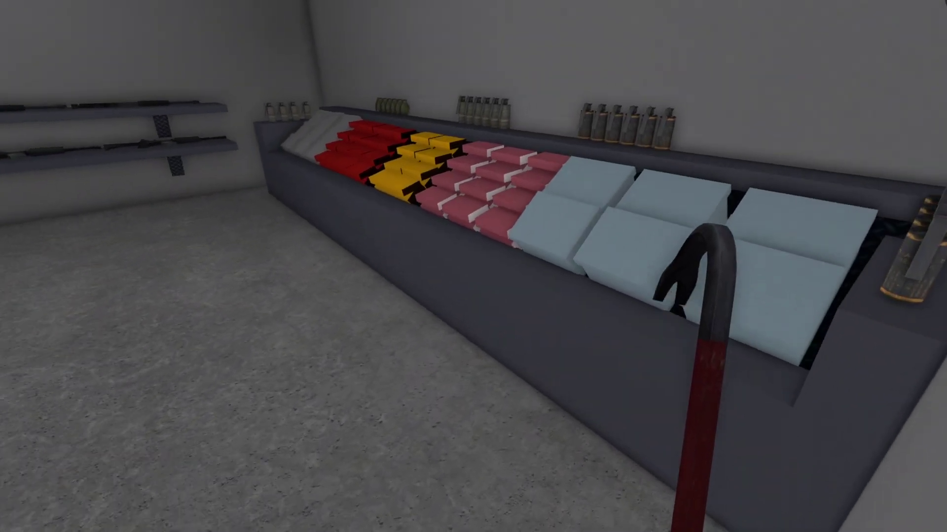
{"action": "key", "text": "d"}
{"action": "key", "text": "space"}
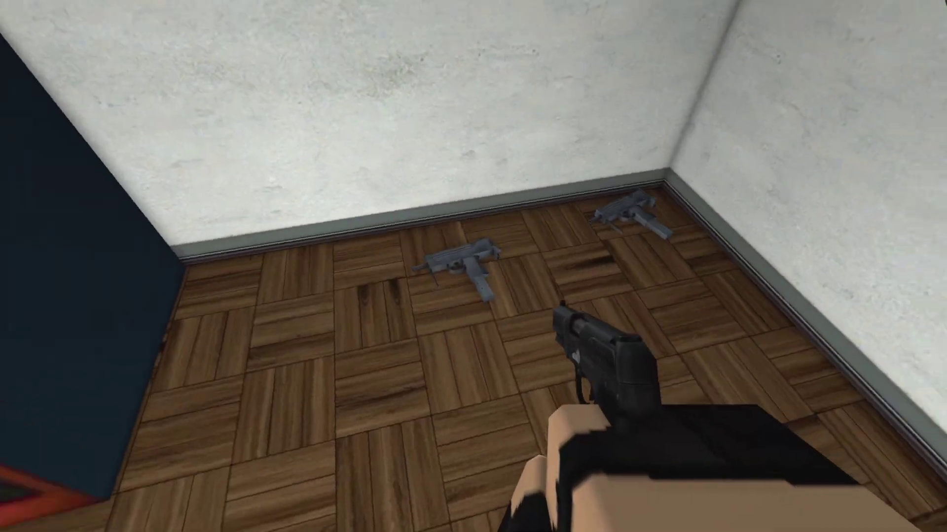
{"action": "key", "text": "g"}
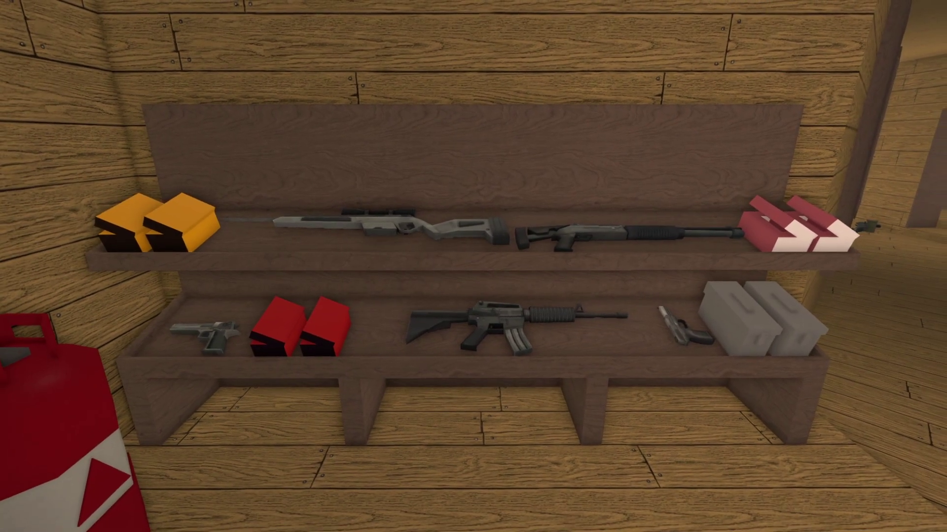
{"action": "key", "text": "s"}
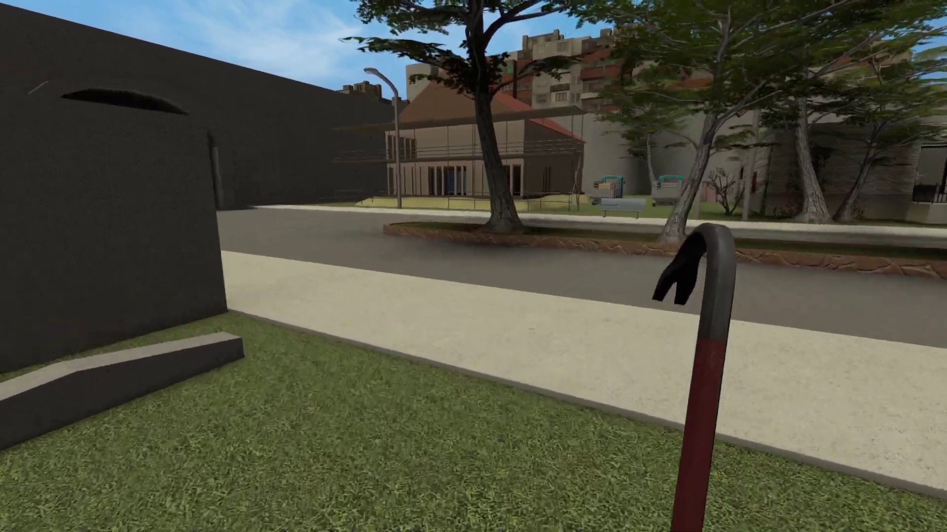
{"action": "key", "text": "w"}
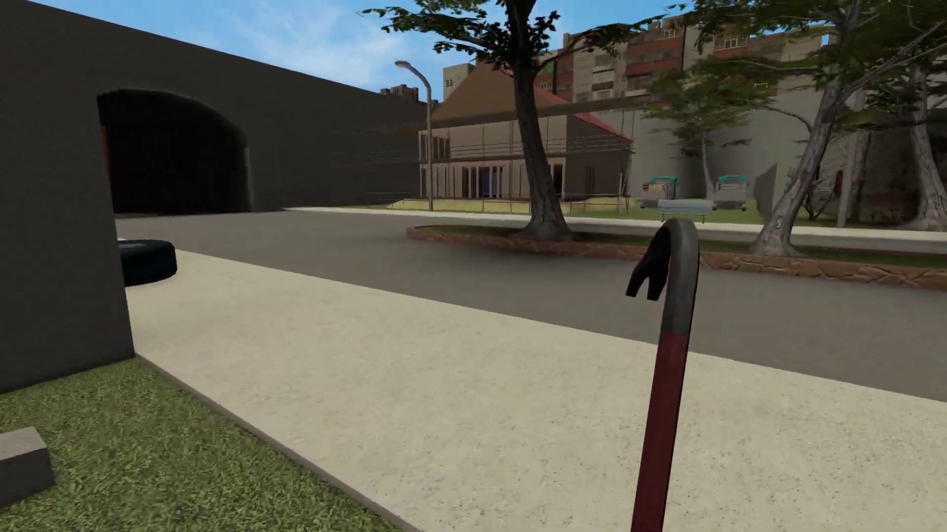
{"action": "key", "text": "w"}
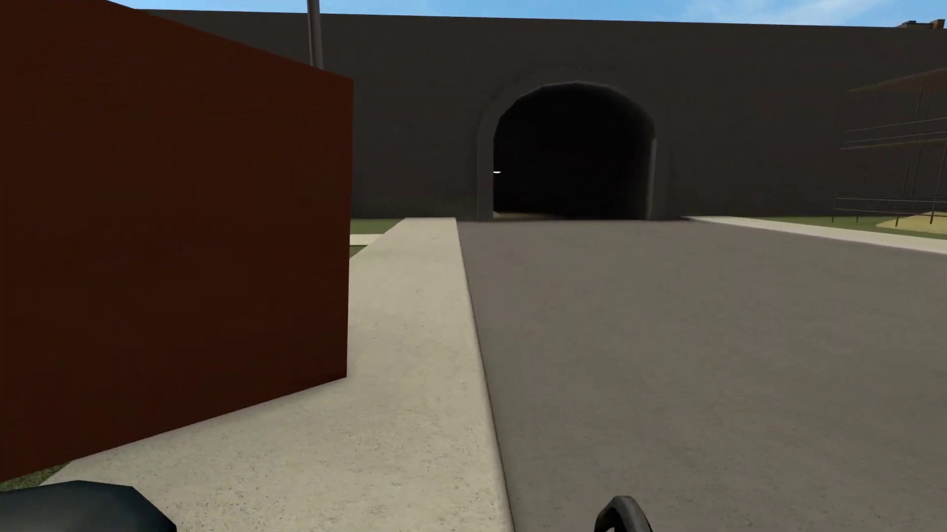
{"action": "key", "text": "w"}
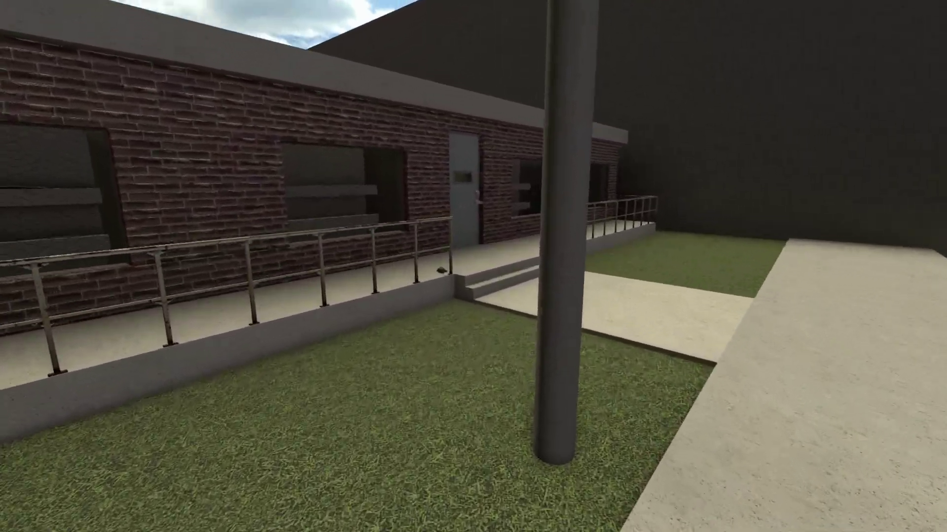
{"action": "key", "text": "w"}
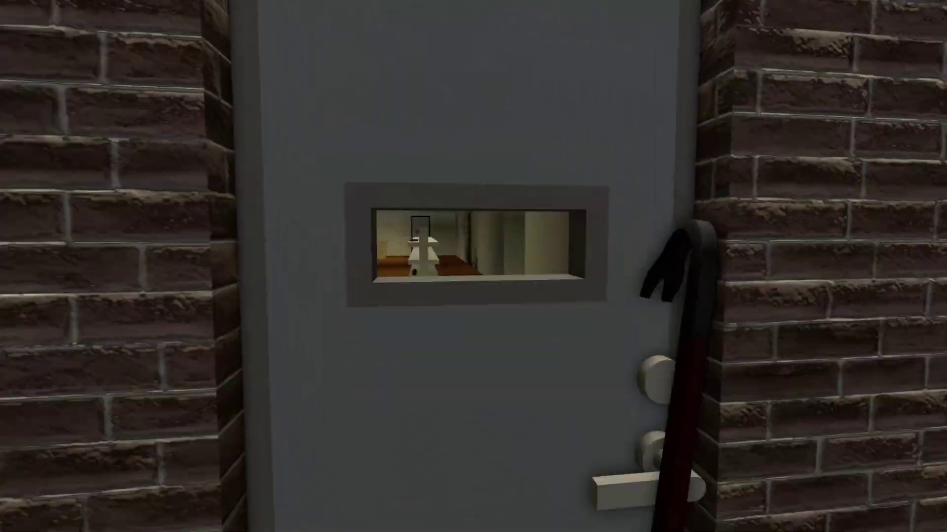
{"action": "key", "text": "e"}
{"action": "key", "text": "w"}
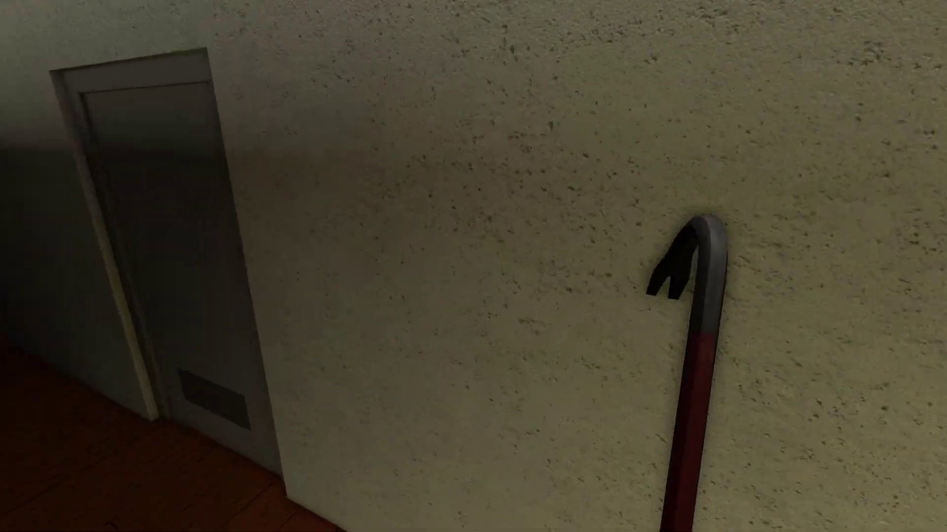
{"action": "key", "text": "w"}
{"action": "key", "text": "1"}
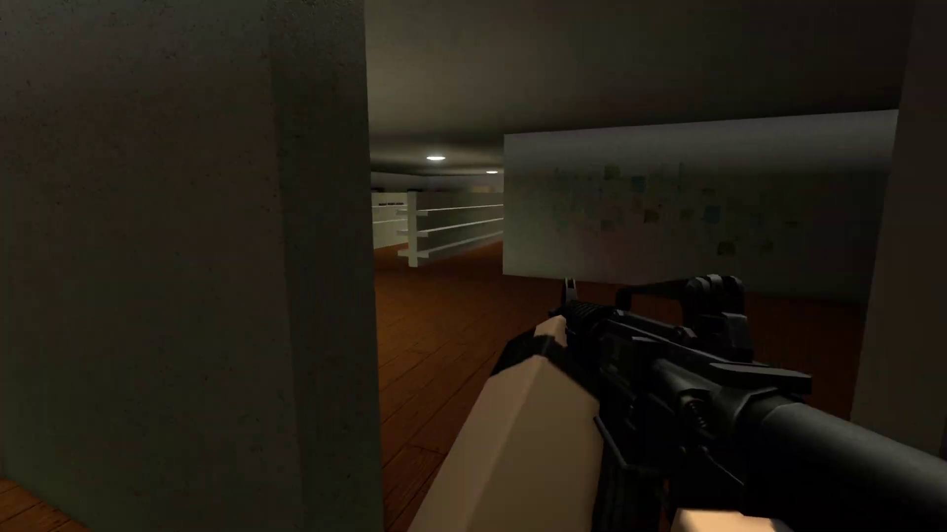
{"action": "key", "text": "w"}
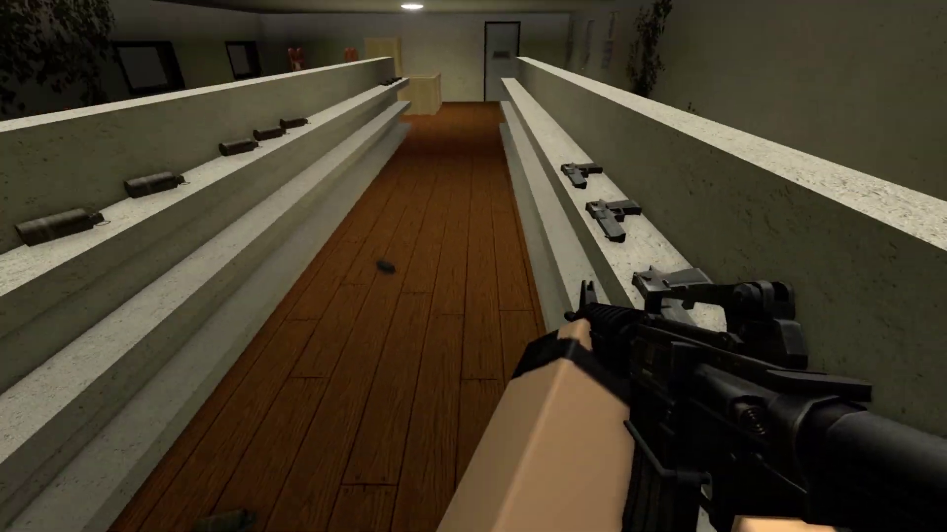
{"action": "key", "text": "2"}
{"action": "key", "text": "w"}
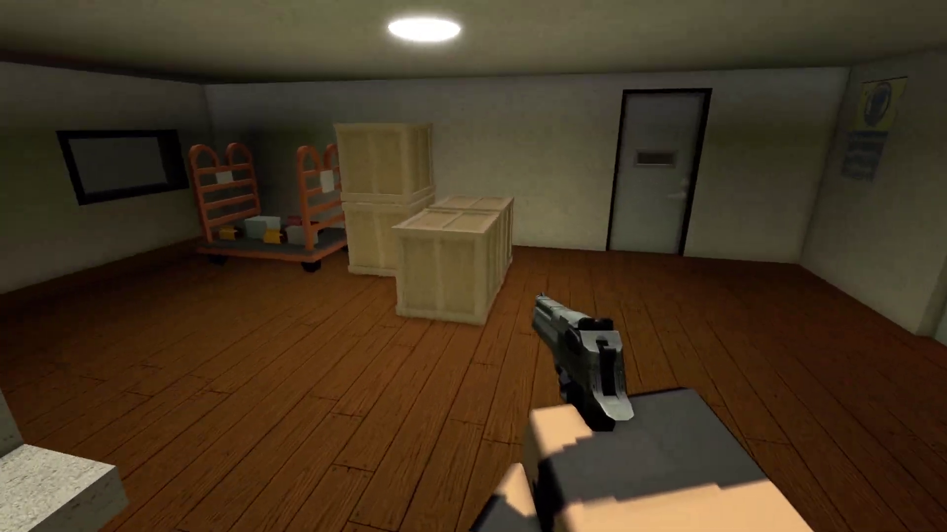
{"action": "key", "text": "w"}
{"action": "key", "text": "space"}
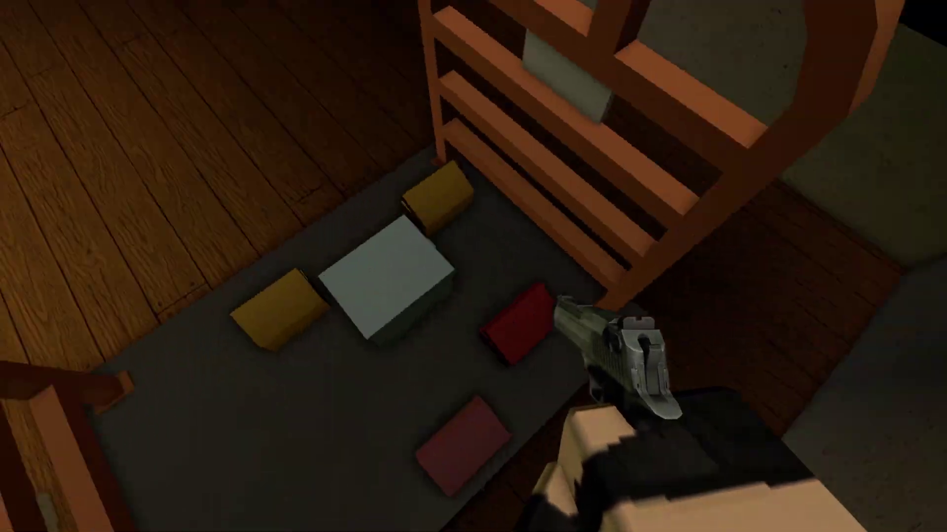
{"action": "key", "text": "w"}
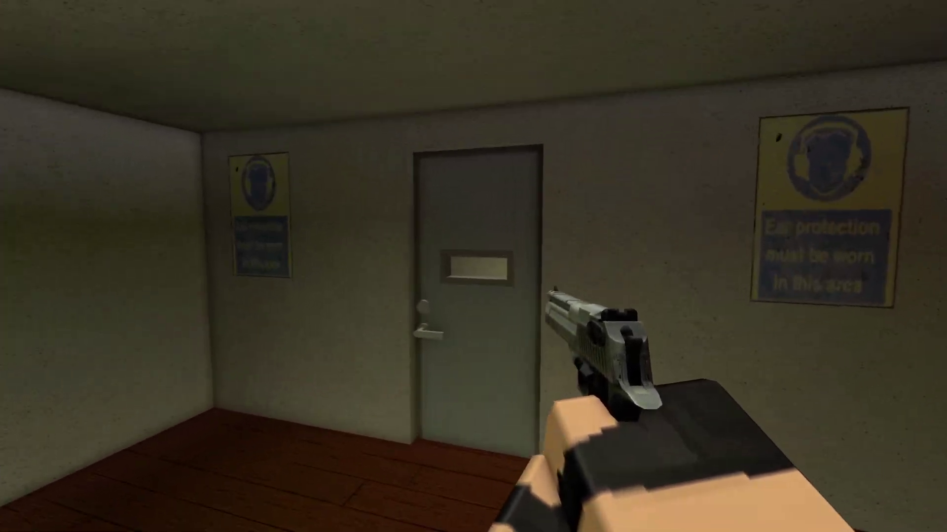
{"action": "key", "text": "w"}
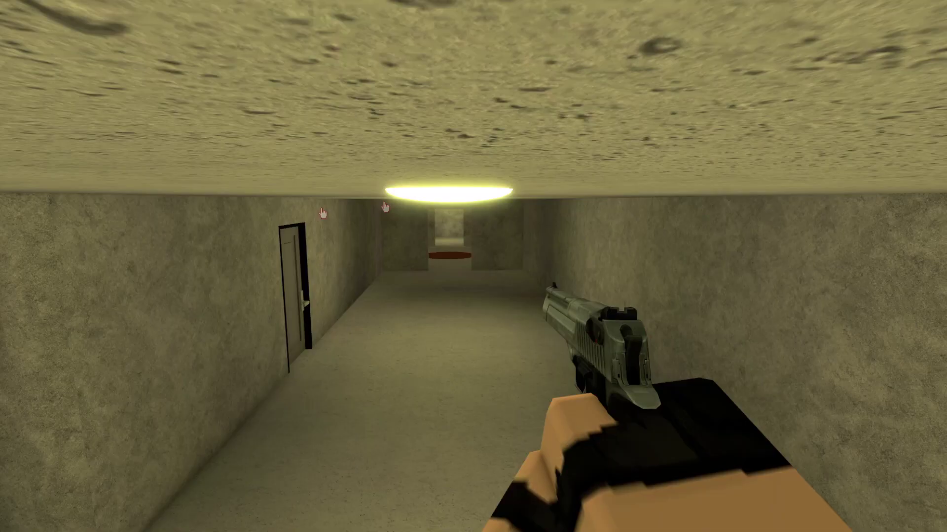
{"action": "key", "text": "w"}
{"action": "key", "text": "w"}
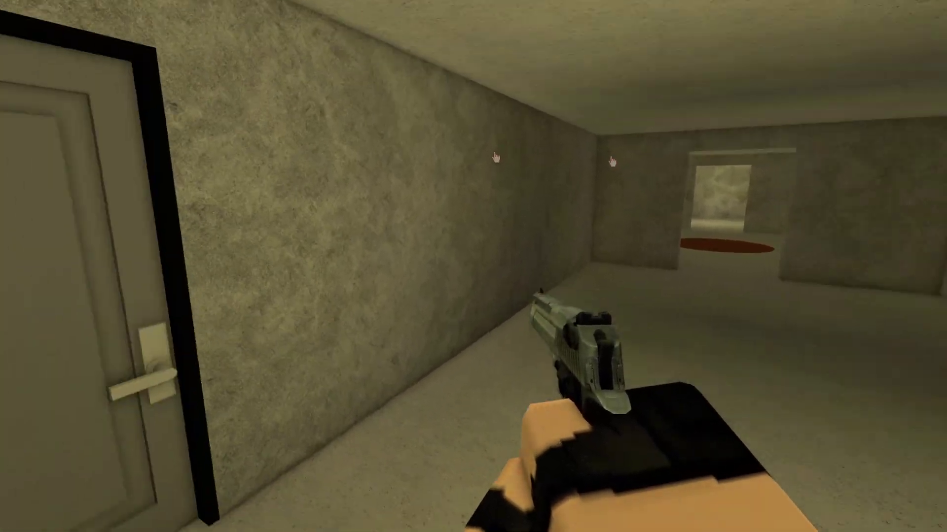
{"action": "key", "text": "e"}
{"action": "key", "text": "s"}
{"action": "key", "text": "w"}
{"action": "key", "text": "w"}
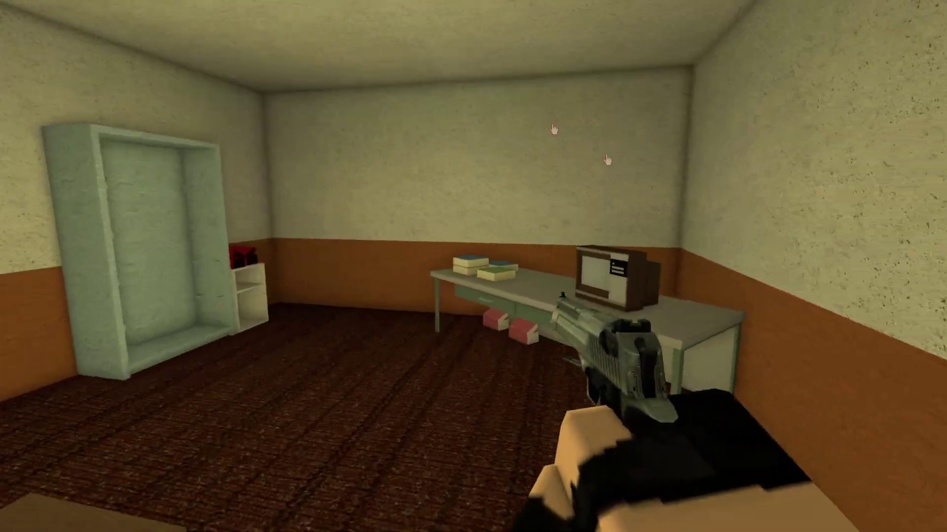
{"action": "key", "text": "e"}
{"action": "key", "text": "w"}
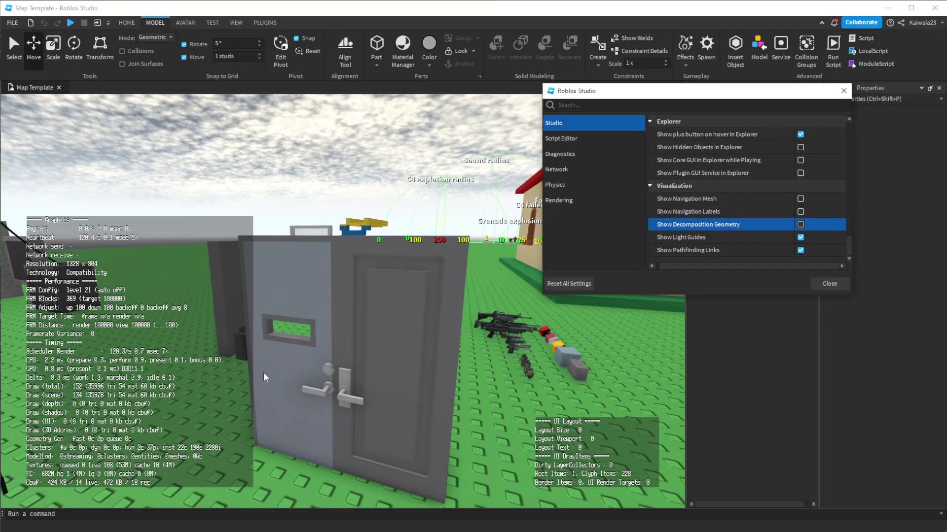
Step: Turn on Show Decomposition Geometry in the Studio visualization settings and close the settings
{"action": "left_click", "coordinate": [800, 225]}
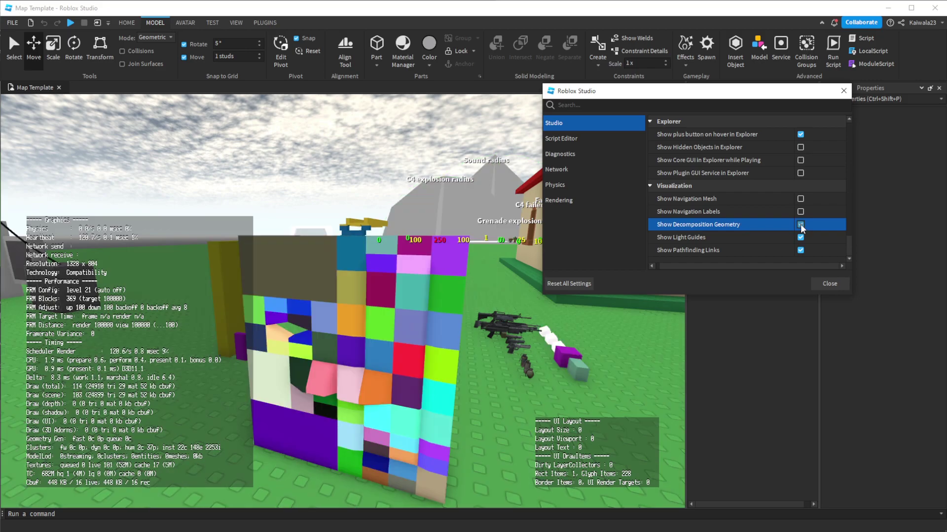
{"action": "left_click", "coordinate": [829, 285]}
{"action": "scroll", "coordinate": [400, 361], "scroll_direction": "up", "scroll_amount": 6}
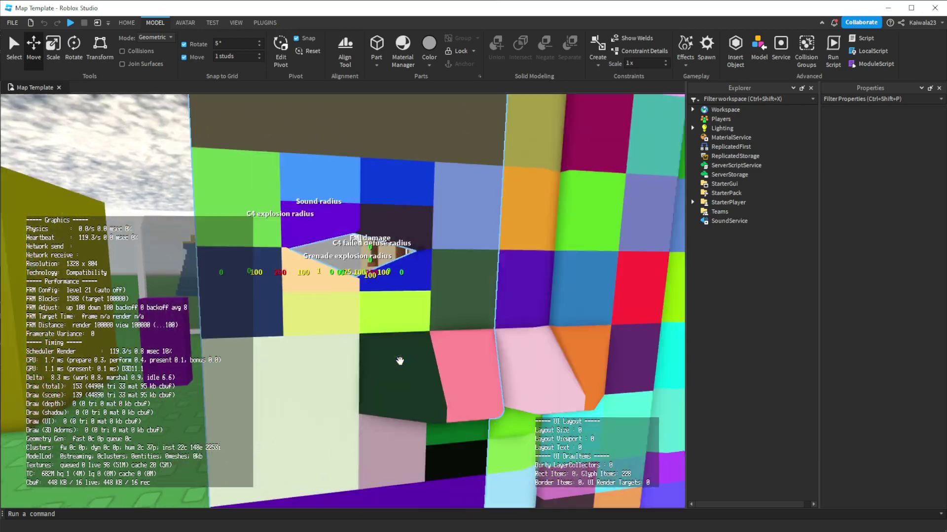
{"action": "right_click_drag", "start_coordinate": [400, 362], "coordinate": [400, 361]}
Step: Select the door with the viewing slot, DoorA1, and set its CollisionFidelity to PreciseConvexDecomposition
{"action": "left_click", "coordinate": [379, 329]}
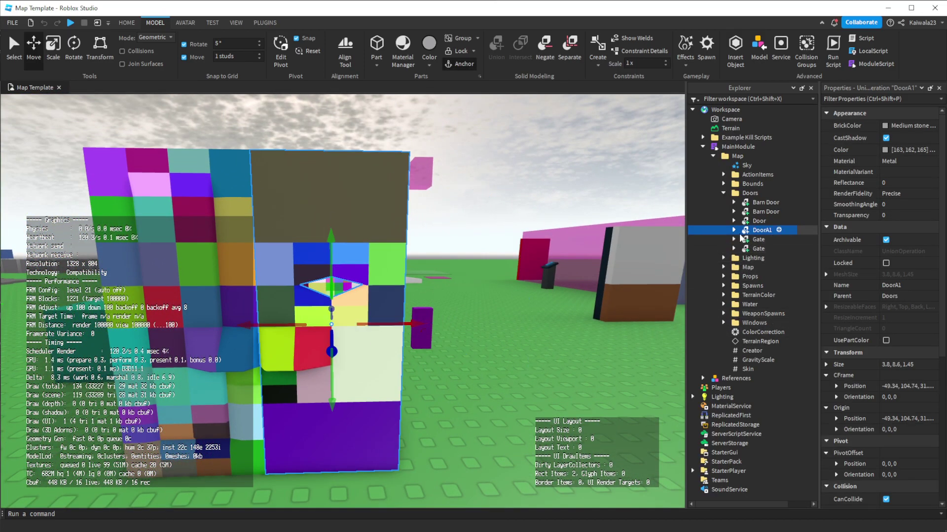
{"action": "scroll", "coordinate": [877, 369], "scroll_direction": "down", "scroll_amount": 8}
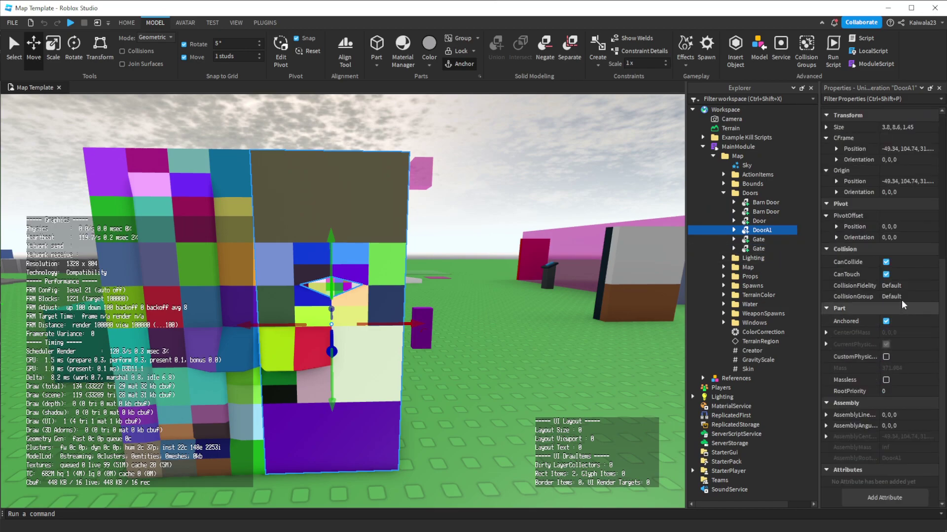
{"action": "left_click", "coordinate": [900, 284]}
{"action": "left_click", "coordinate": [818, 376]}
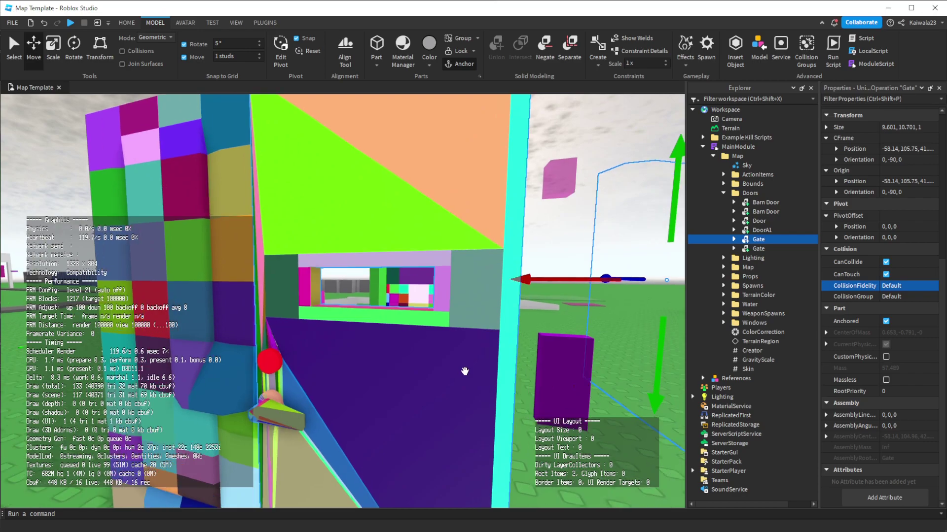
Step: Examine the collision geometry of DoorA1 around its viewing slot and handle from several angles
{"action": "right_click_drag", "start_coordinate": [464, 371], "coordinate": [465, 371]}
{"action": "key", "text": "w"}
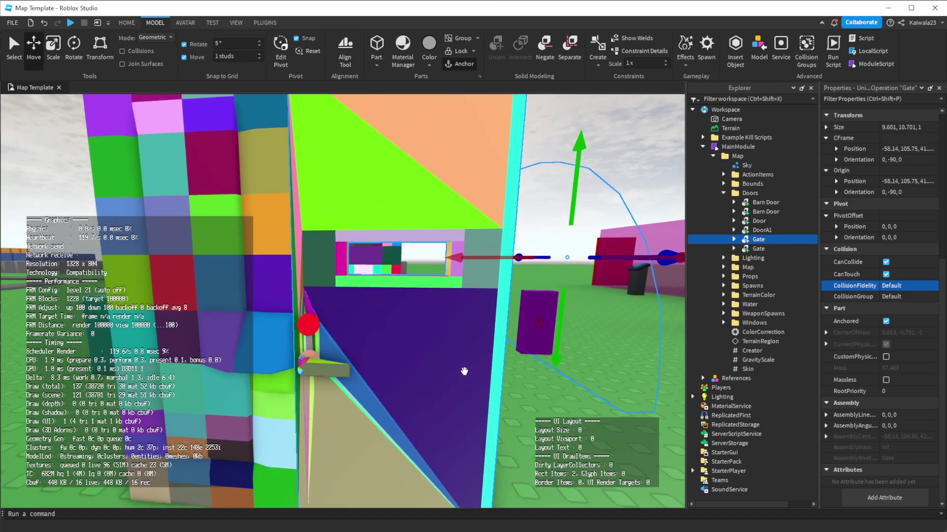
{"action": "key", "text": "w"}
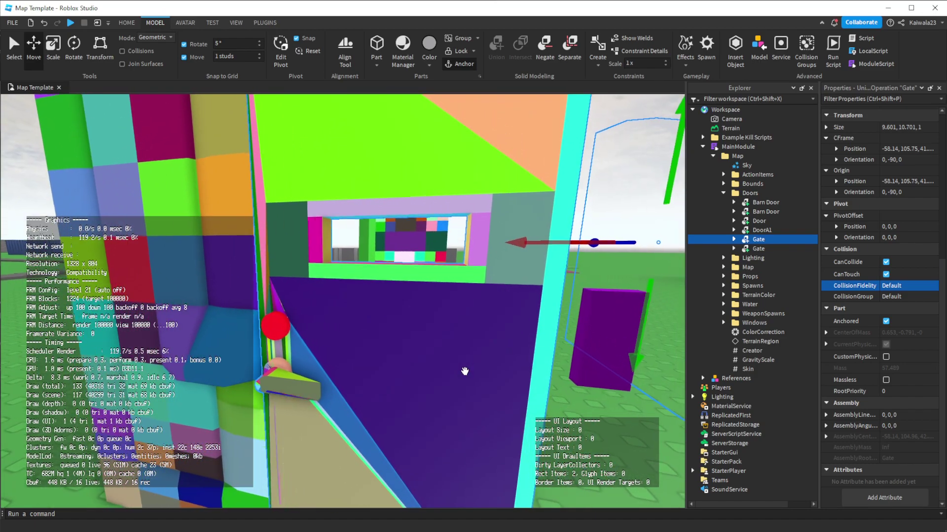
{"action": "key", "text": "w"}
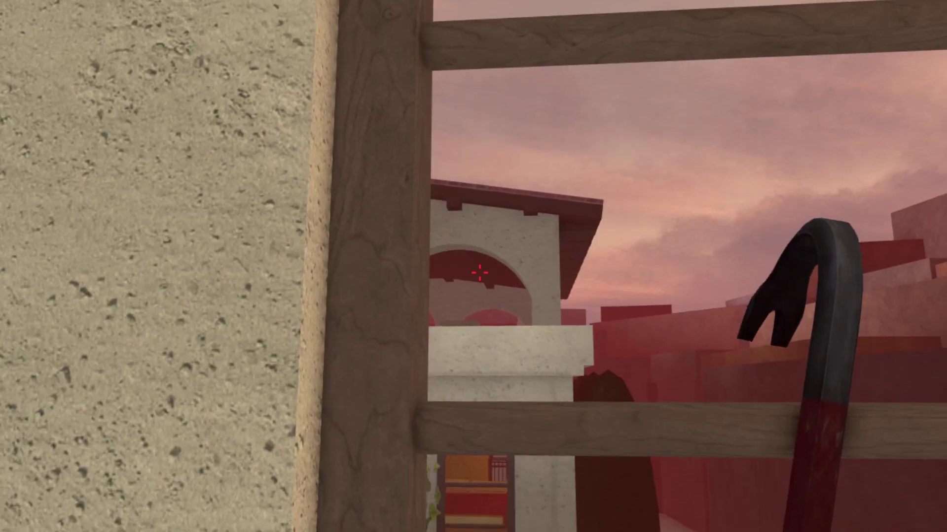
{"action": "key", "text": "s"}
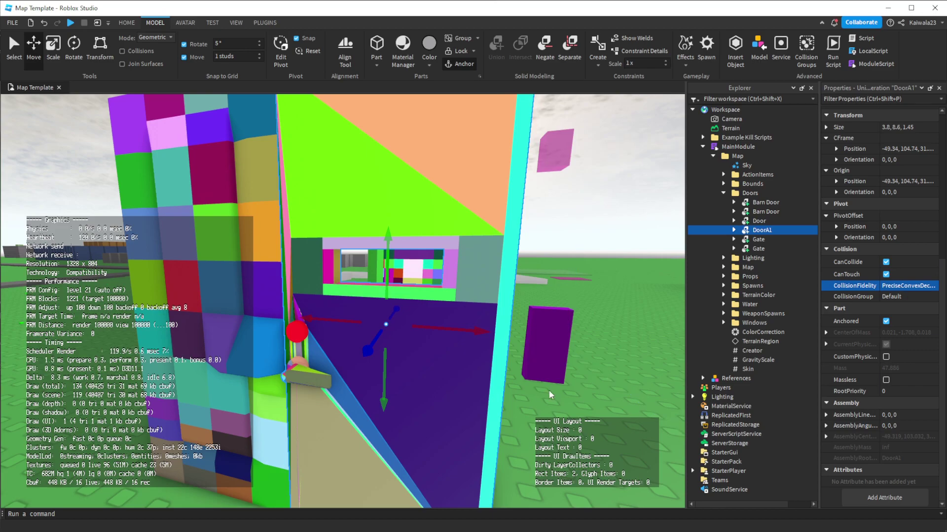
{"action": "key", "text": "a"}
{"action": "right_click_drag", "start_coordinate": [412, 335], "coordinate": [412, 335]}
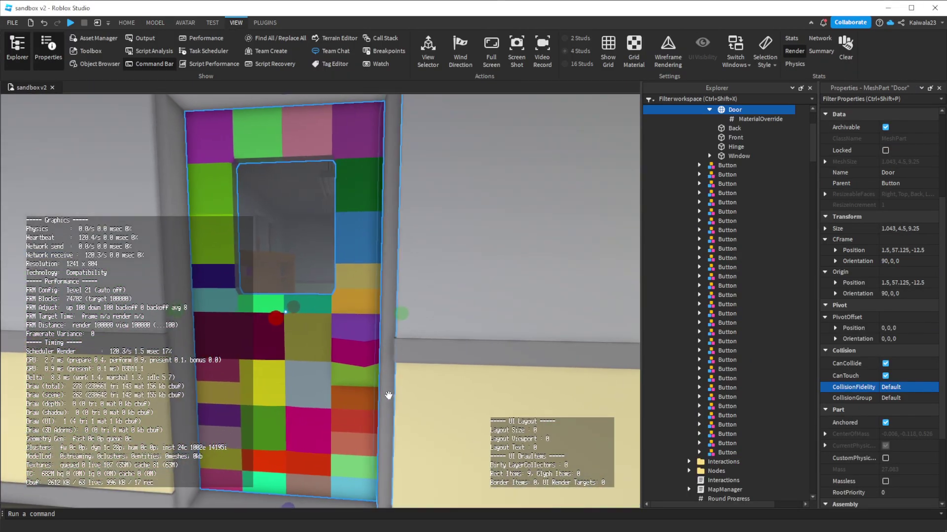
Step: Set the CollisionFidelity of the windowed Door mesh in the sandbox v2 place to PreciseConvexDecomposition
{"action": "left_click", "coordinate": [902, 419]}
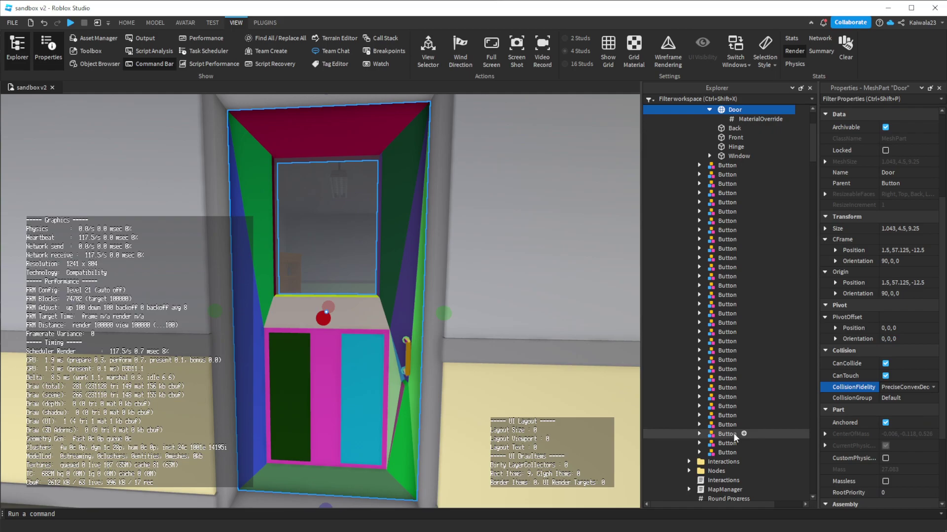
{"action": "left_click", "coordinate": [491, 369]}
Step: Select the octagonal ring mesh of the nearest ceiling chandelier and set its CollisionFidelity to Box
{"action": "right_click_drag", "start_coordinate": [491, 369], "coordinate": [492, 369]}
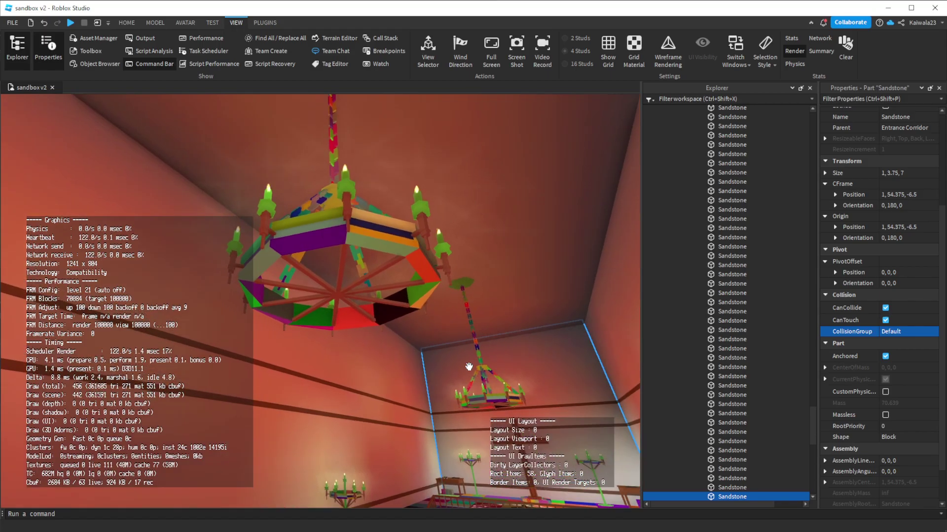
{"action": "left_click", "coordinate": [383, 236]}
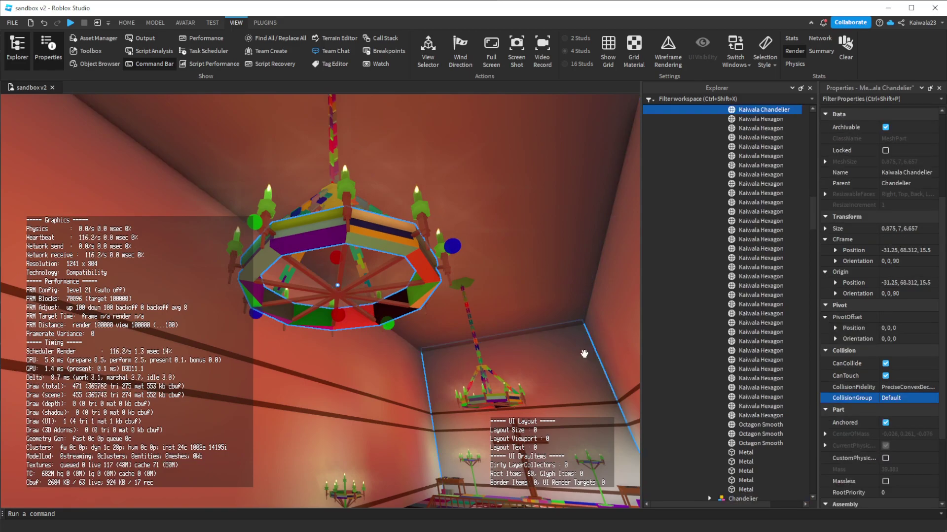
{"action": "left_click", "coordinate": [907, 386]}
{"action": "left_click", "coordinate": [903, 395]}
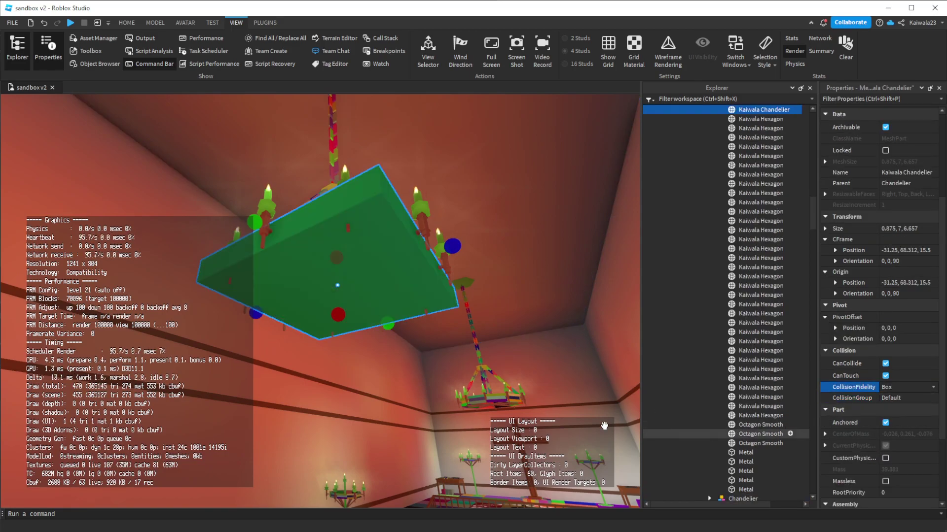
Step: Set the chandelier ring's CollisionFidelity to Default and inspect its collision geometry from several angles
{"action": "right_click_drag", "start_coordinate": [413, 368], "coordinate": [375, 365]}
{"action": "left_click", "coordinate": [899, 388]}
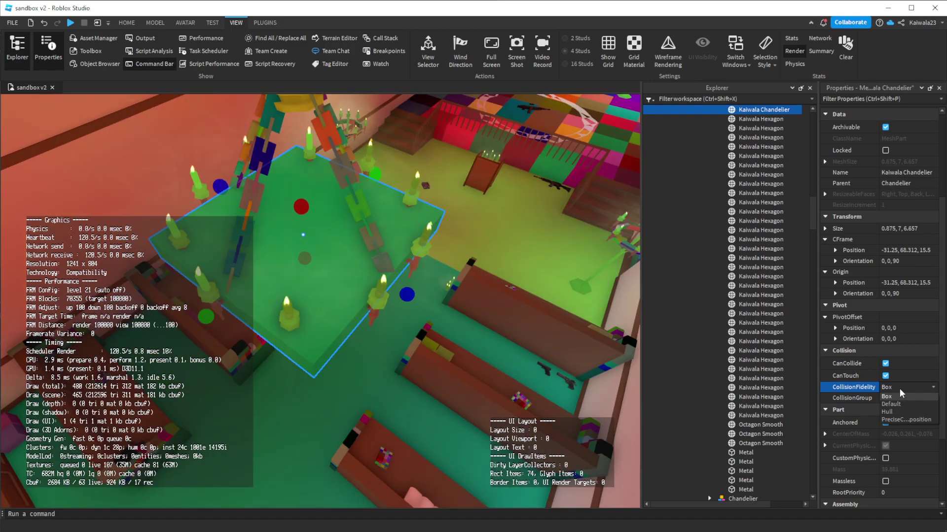
{"action": "left_click", "coordinate": [901, 405]}
{"action": "right_click_drag", "start_coordinate": [499, 376], "coordinate": [499, 377]}
{"action": "right_click_drag", "start_coordinate": [311, 432], "coordinate": [312, 432]}
{"action": "right_click_drag", "start_coordinate": [425, 441], "coordinate": [482, 445]}
Step: Set the chandelier ring's CollisionFidelity to Hull and undo the change
{"action": "left_click", "coordinate": [894, 388]}
{"action": "left_click", "coordinate": [895, 412]}
{"action": "key", "text": "ctrl+z"}
Step: Select the hexagonal base mesh of the standing candelabra and set its CollisionFidelity to Default
{"action": "left_click", "coordinate": [309, 317]}
{"action": "left_click", "coordinate": [326, 311]}
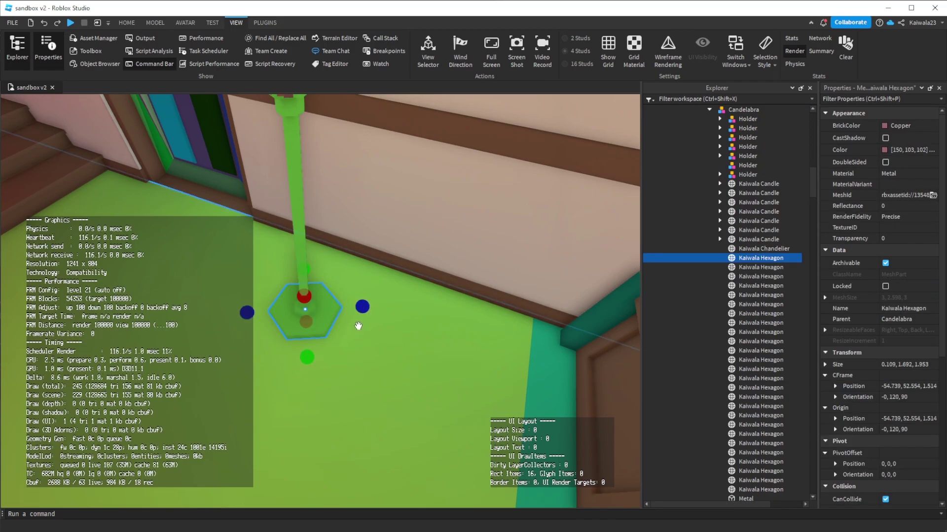
{"action": "key", "text": "ctrl+2"}
{"action": "scroll", "coordinate": [876, 391], "scroll_direction": "down", "scroll_amount": 8}
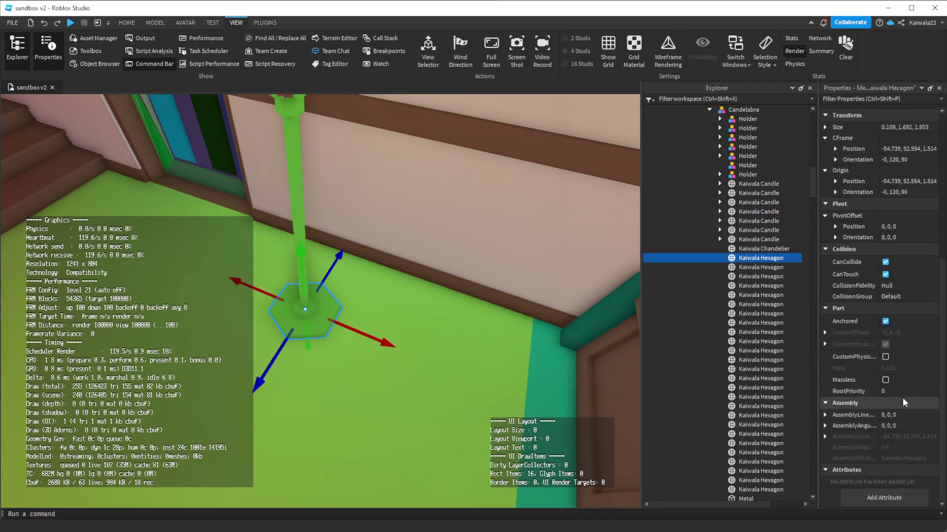
{"action": "left_click", "coordinate": [903, 288]}
{"action": "left_click", "coordinate": [898, 300]}
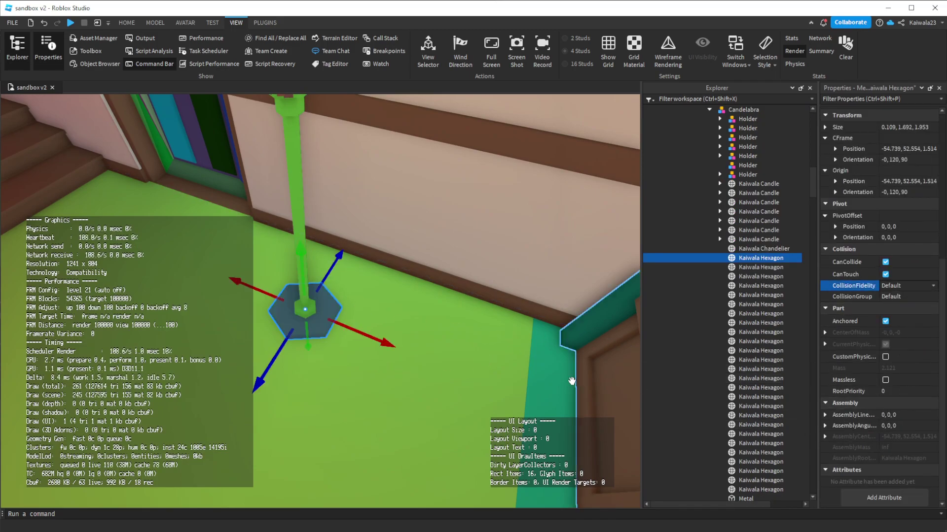
{"action": "middle_click_drag", "start_coordinate": [457, 347], "coordinate": [479, 373]}
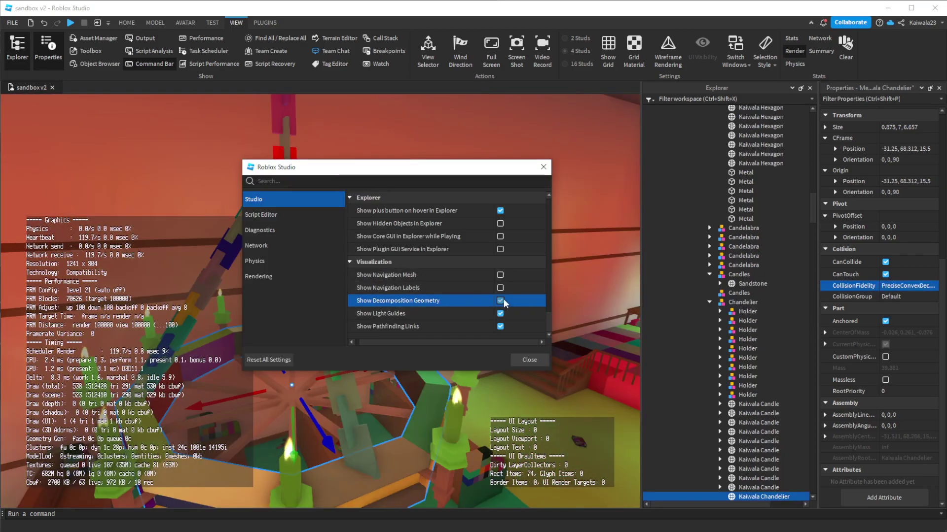
Step: Turn Show Decomposition Geometry off in the Studio settings, and reopen the settings to turn it back on
{"action": "left_click", "coordinate": [500, 300]}
{"action": "left_click", "coordinate": [528, 360]}
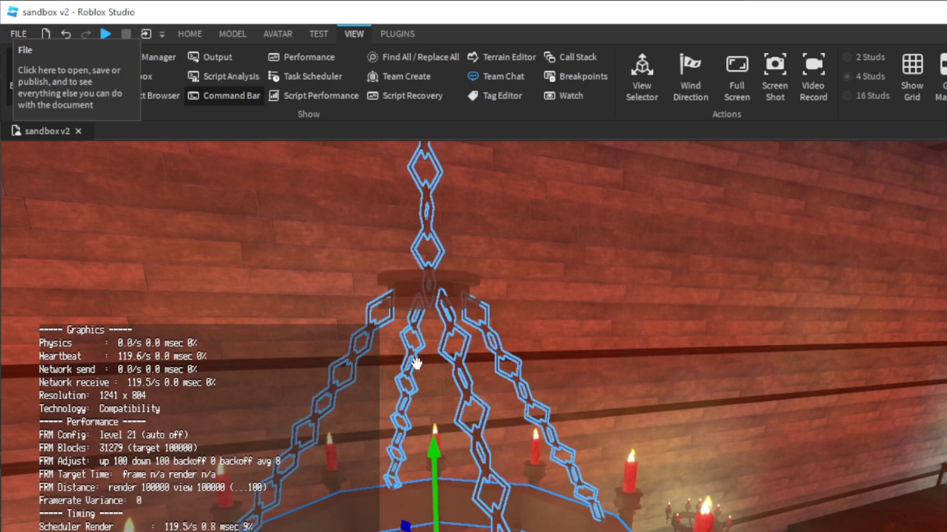
{"action": "left_click", "coordinate": [24, 34]}
{"action": "left_click", "coordinate": [56, 262]}
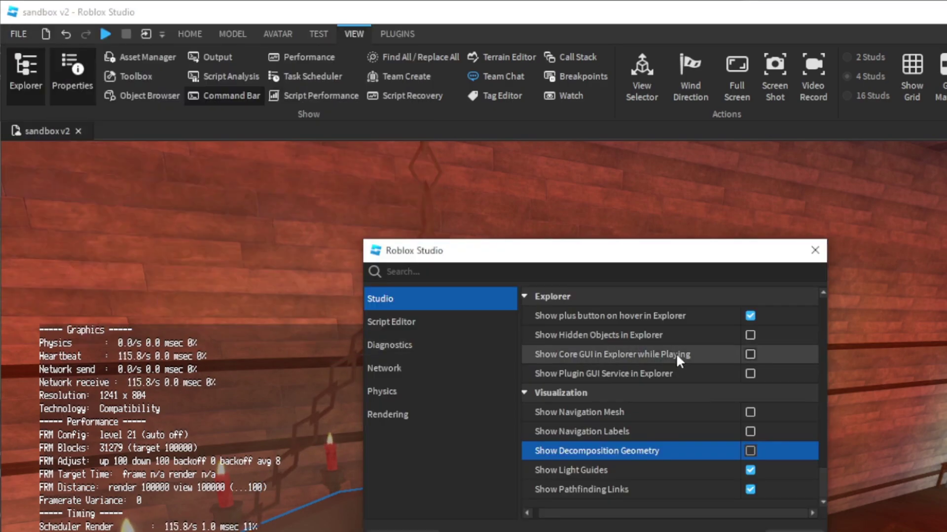
{"action": "left_click", "coordinate": [750, 451]}
{"action": "left_click", "coordinate": [815, 250]}
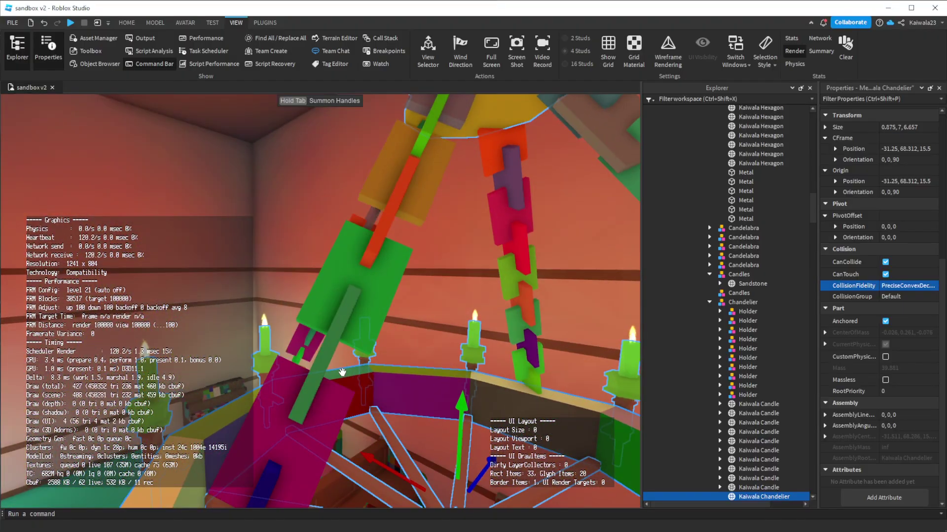
Step: Select one Kaiwala Chainlink of the chandelier's chains and examine its collision geometry and its place in the object hierarchy
{"action": "right_click_drag", "start_coordinate": [343, 373], "coordinate": [342, 372]}
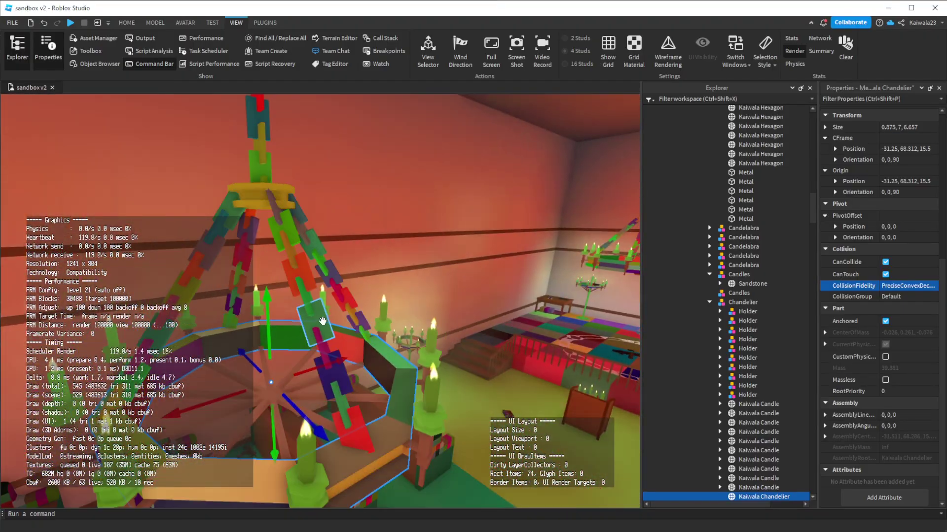
{"action": "left_click", "coordinate": [315, 323]}
{"action": "scroll", "coordinate": [769, 333], "scroll_direction": "up", "scroll_amount": 5}
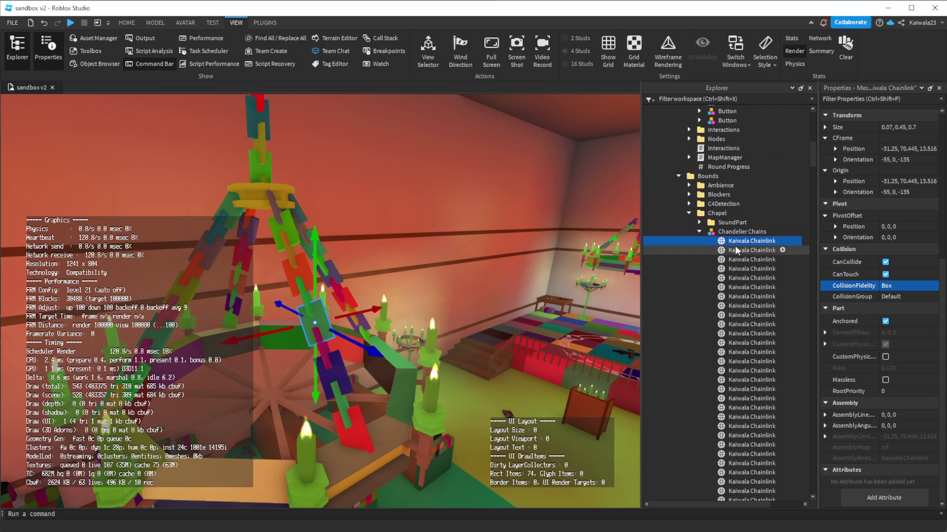
{"action": "scroll", "coordinate": [689, 248], "scroll_direction": "up", "scroll_amount": 3}
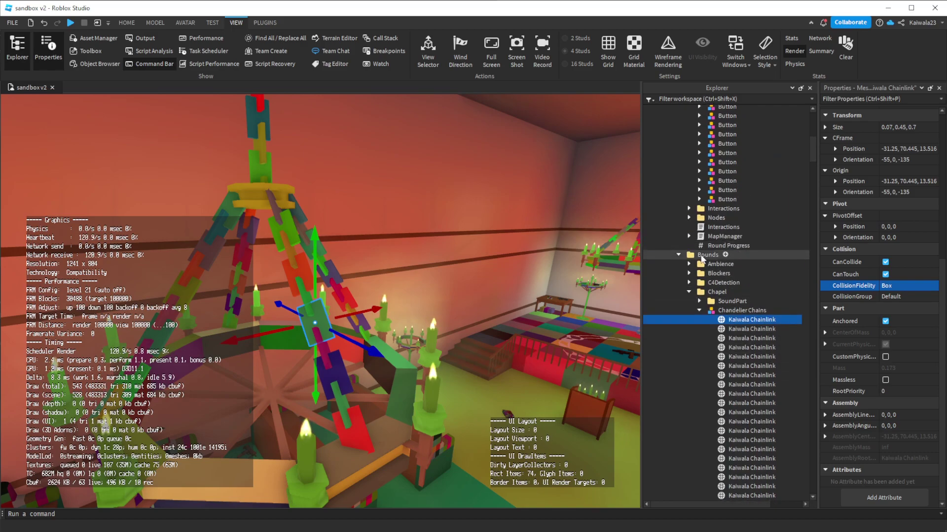
{"action": "key", "text": "f"}
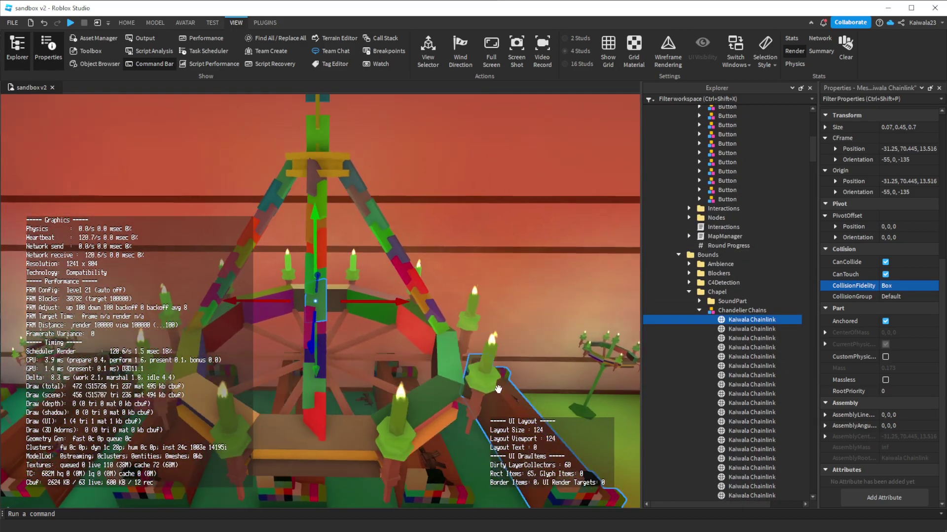
{"action": "right_click_drag", "start_coordinate": [498, 390], "coordinate": [518, 379]}
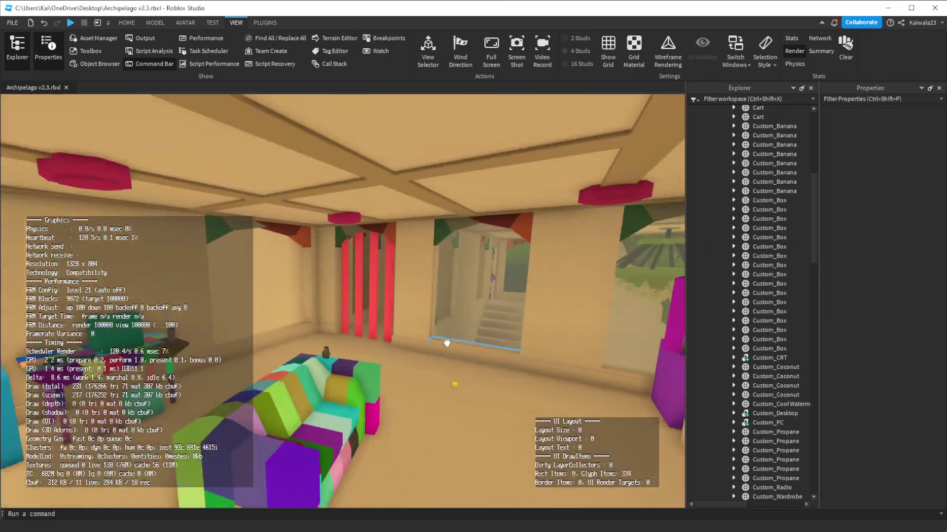
Step: Examine the collision geometry of the arches and the red-barred opening in the Archipelago v2.3 place
{"action": "right_click_drag", "start_coordinate": [446, 342], "coordinate": [447, 342]}
{"action": "key", "text": "d"}
{"action": "key", "text": "w"}
{"action": "key", "text": "w"}
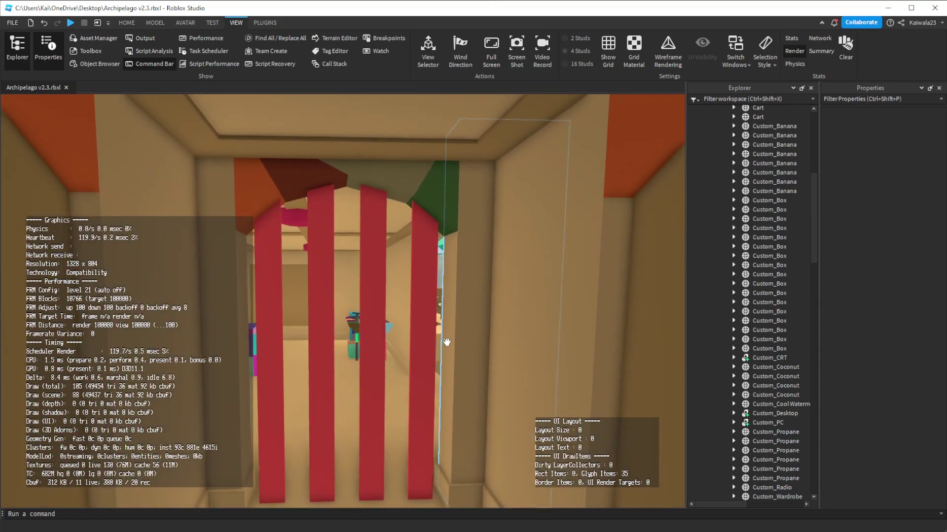
{"action": "left_click", "coordinate": [423, 299]}
{"action": "key", "text": "d"}
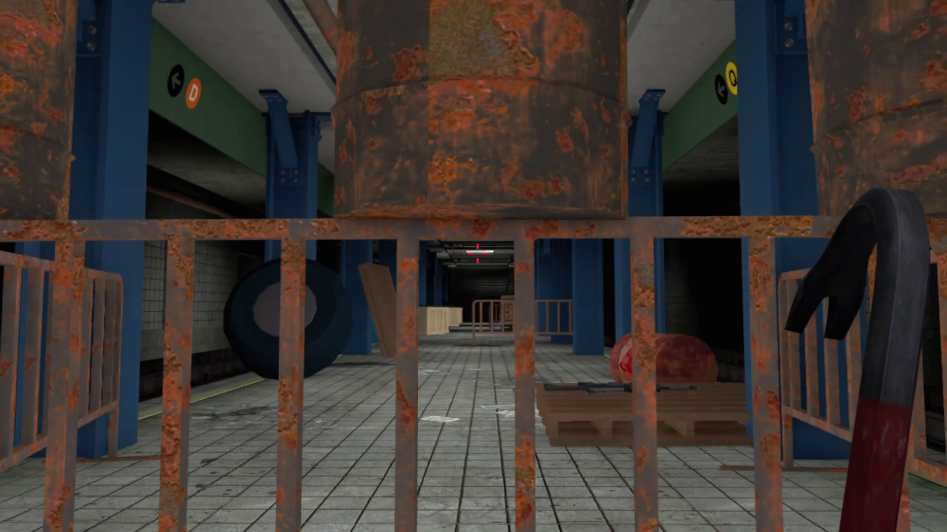
{"action": "key", "text": "w"}
{"action": "left_click", "coordinate": [477, 254]}
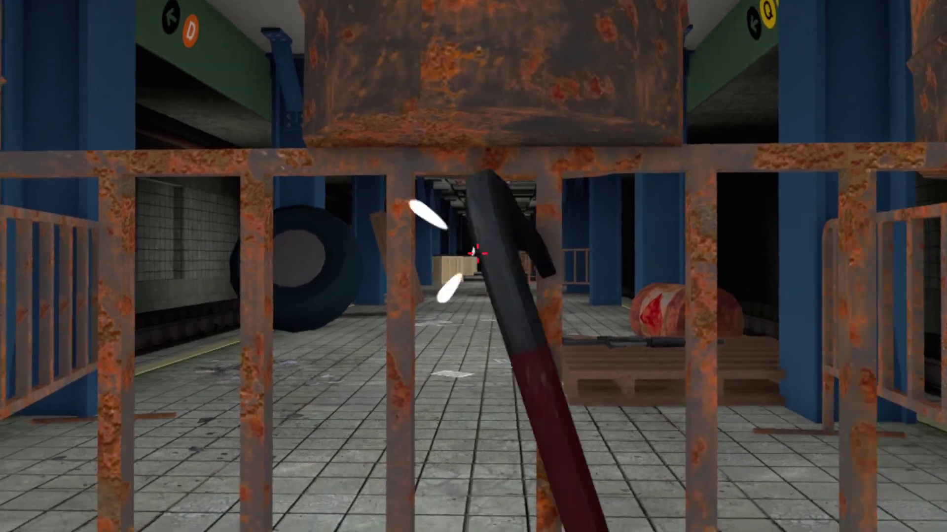
{"action": "key", "text": "w"}
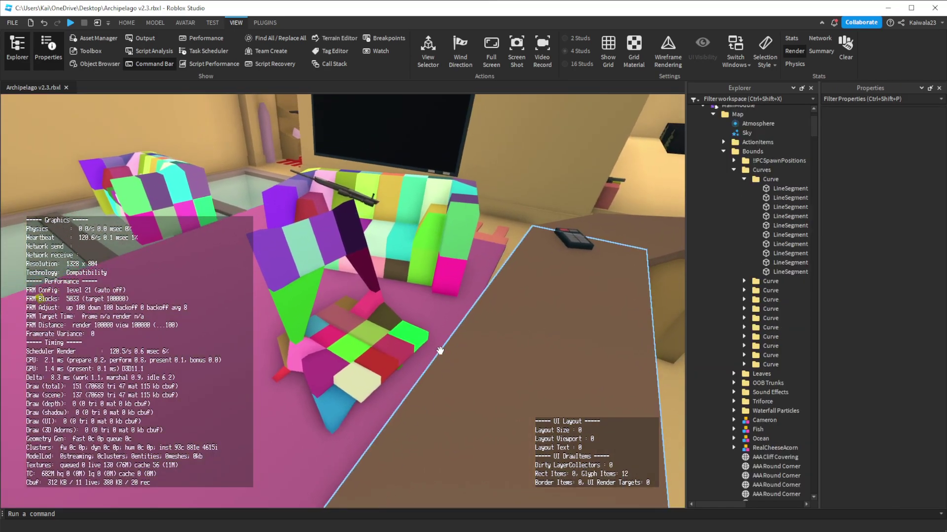
Step: Examine the collision geometry of the chair in front of the sofa and select the chair mesh
{"action": "right_click_drag", "start_coordinate": [423, 281], "coordinate": [427, 296]}
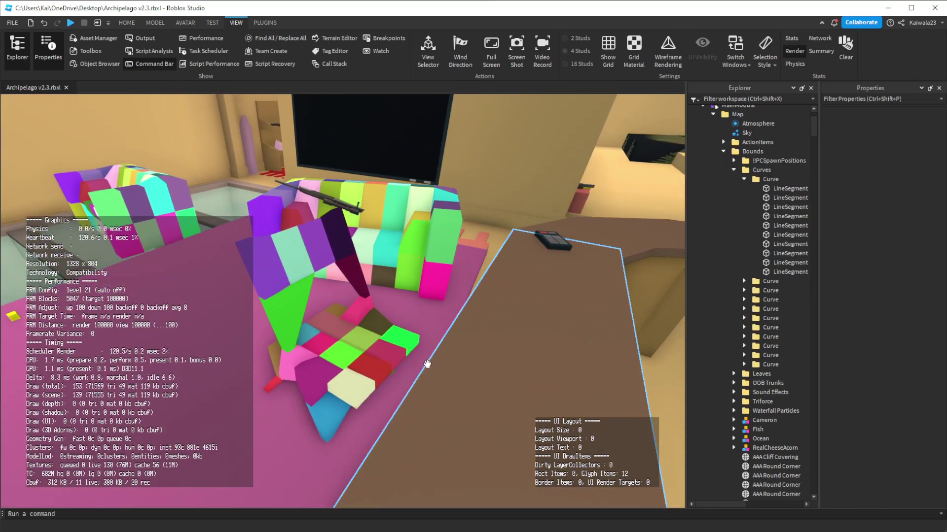
{"action": "right_click_drag", "start_coordinate": [427, 364], "coordinate": [426, 364]}
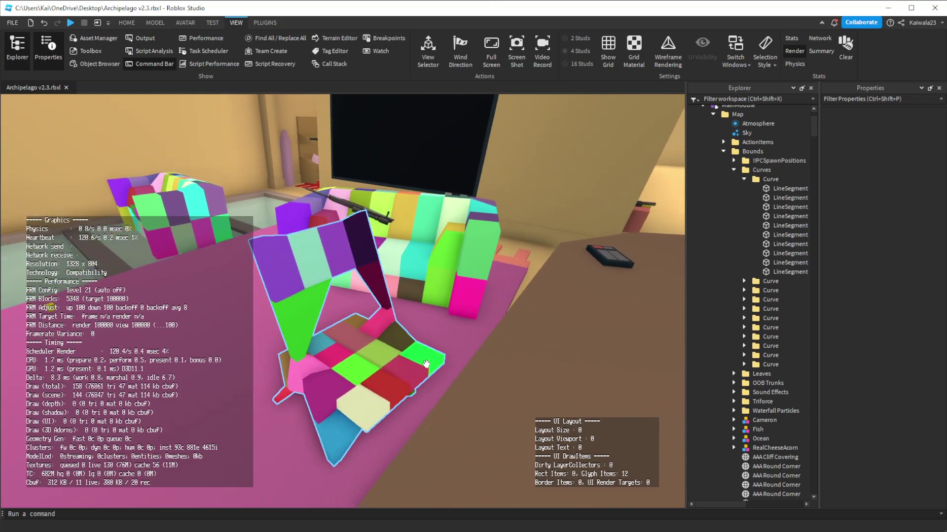
{"action": "left_click", "coordinate": [426, 364]}
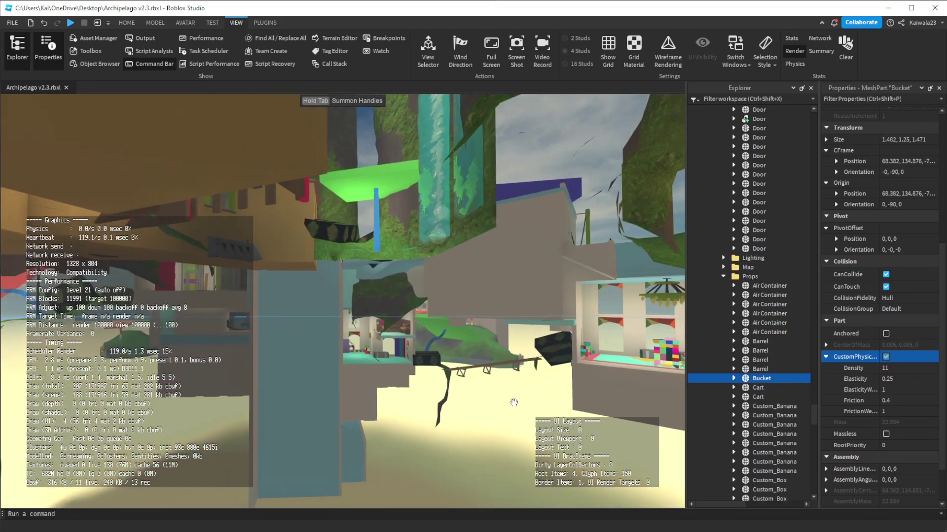
Step: Examine the exterior walls and underside of the chandelier room from outside the map
{"action": "key", "text": "w"}
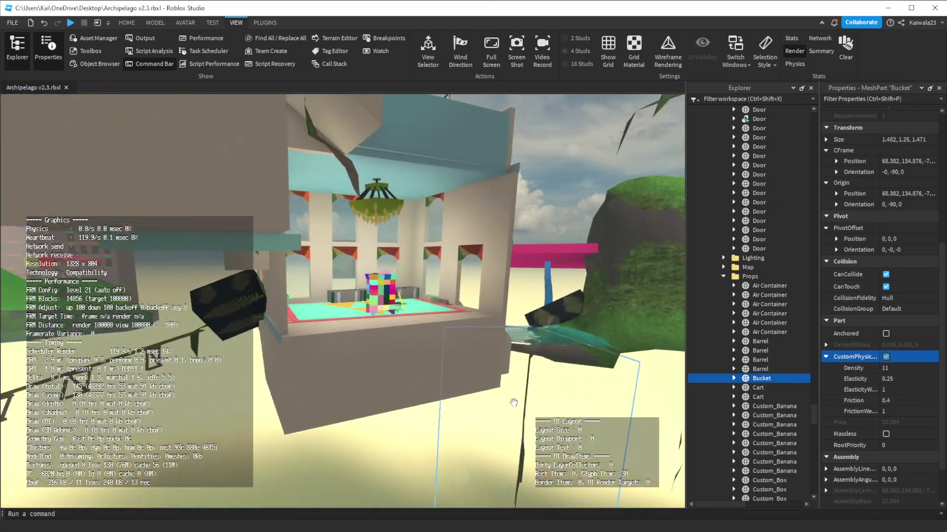
{"action": "key", "text": "s"}
{"action": "key", "text": "q"}
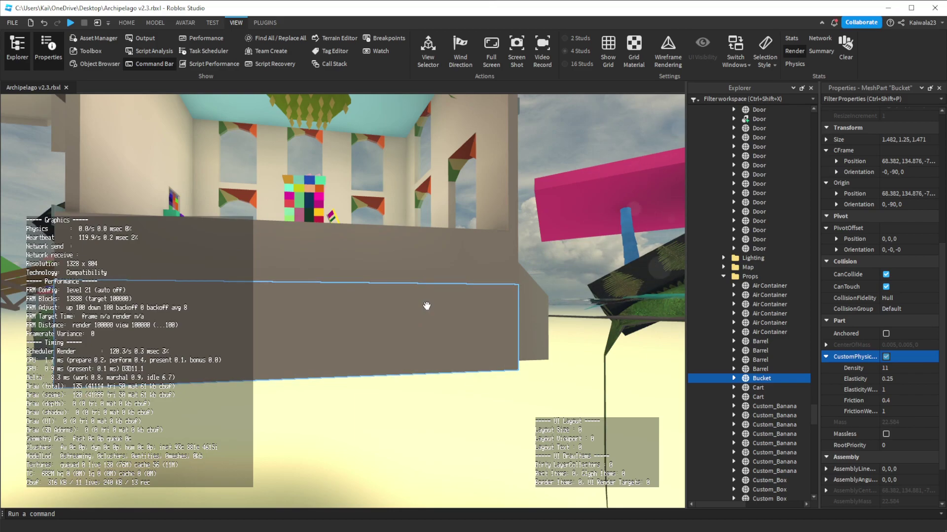
{"action": "middle_click_drag", "start_coordinate": [423, 306], "coordinate": [455, 264]}
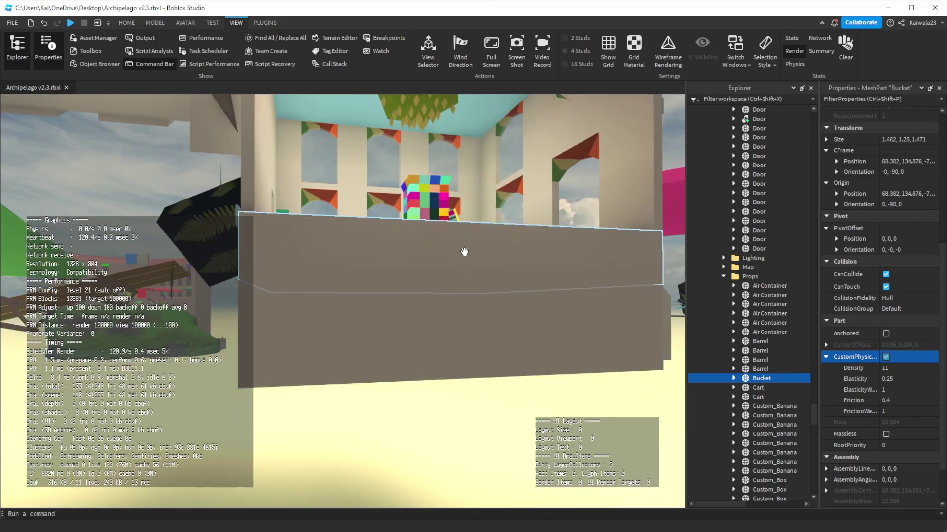
{"action": "right_click_drag", "start_coordinate": [376, 325], "coordinate": [376, 325]}
{"action": "middle_click_drag", "start_coordinate": [376, 329], "coordinate": [313, 271]}
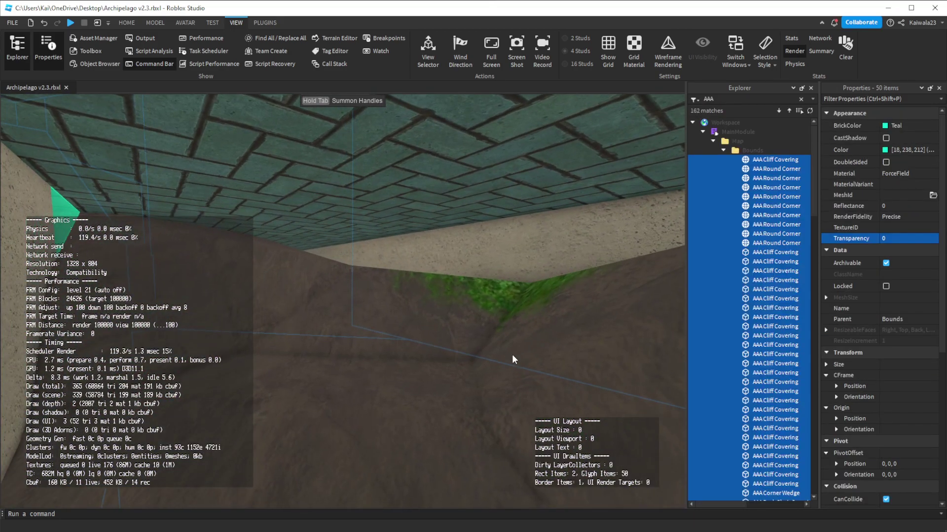
Step: Stretch the pavement floor part in Cliffside White Walls downward to a size of 22.5, 12, 25, and undo the scaling
{"action": "right_click_drag", "start_coordinate": [512, 354], "coordinate": [512, 354]}
{"action": "key", "text": "e"}
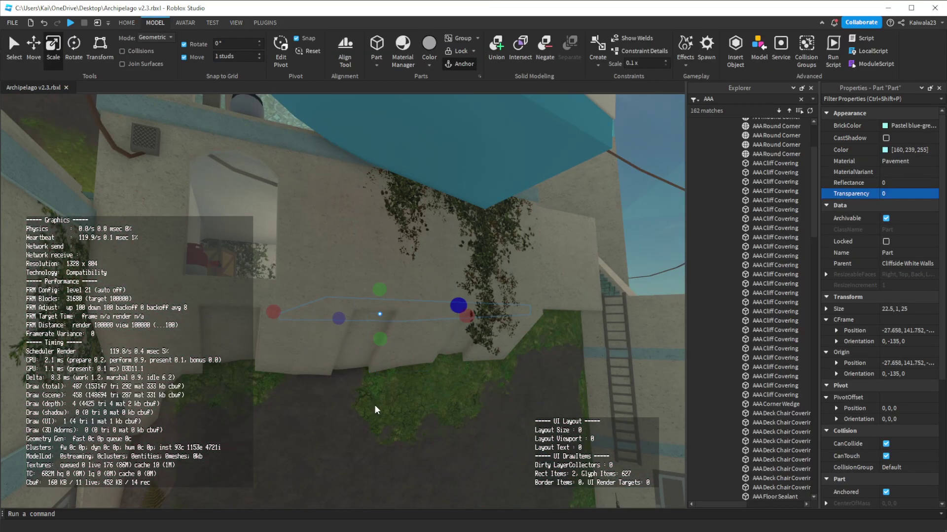
{"action": "left_click_drag", "start_coordinate": [379, 340], "coordinate": [415, 483]}
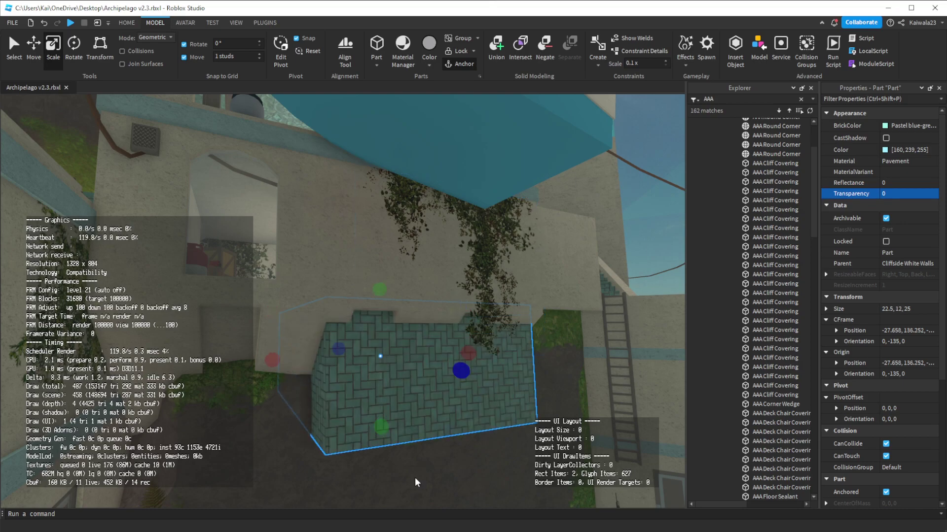
{"action": "key", "text": "ctrl+z"}
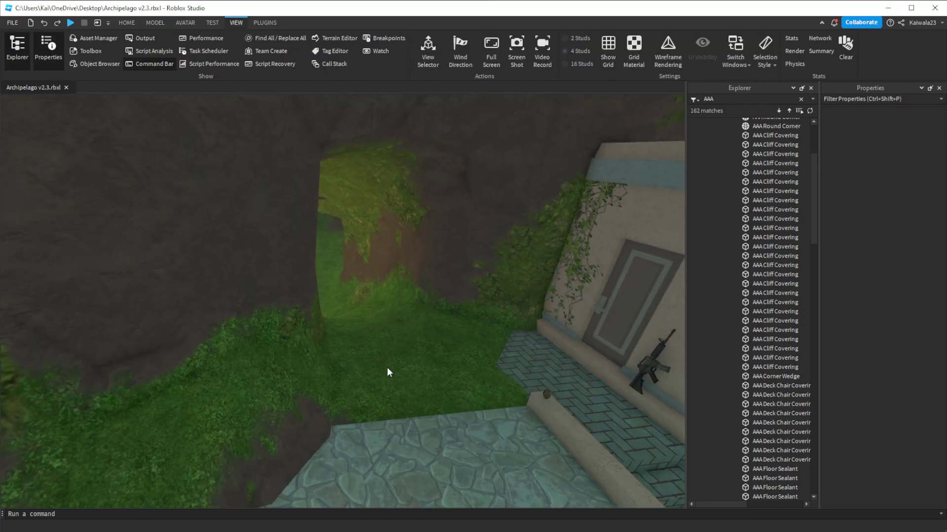
Step: Examine the grassy cliff path and the covered area with the wooden door, arched wall and metal boxes
{"action": "key", "text": "w"}
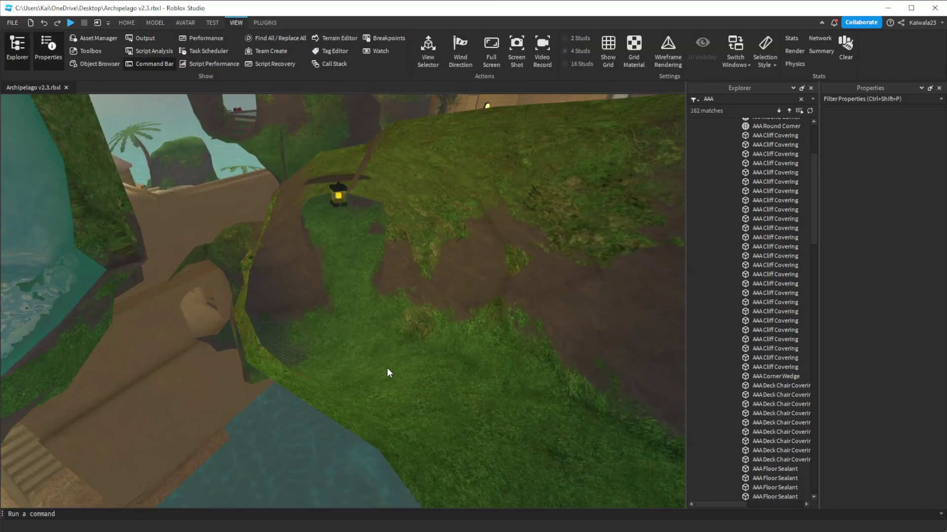
{"action": "key", "text": "a"}
{"action": "right_click_drag", "start_coordinate": [387, 369], "coordinate": [387, 369]}
{"action": "key", "text": "d"}
{"action": "key", "text": "a"}
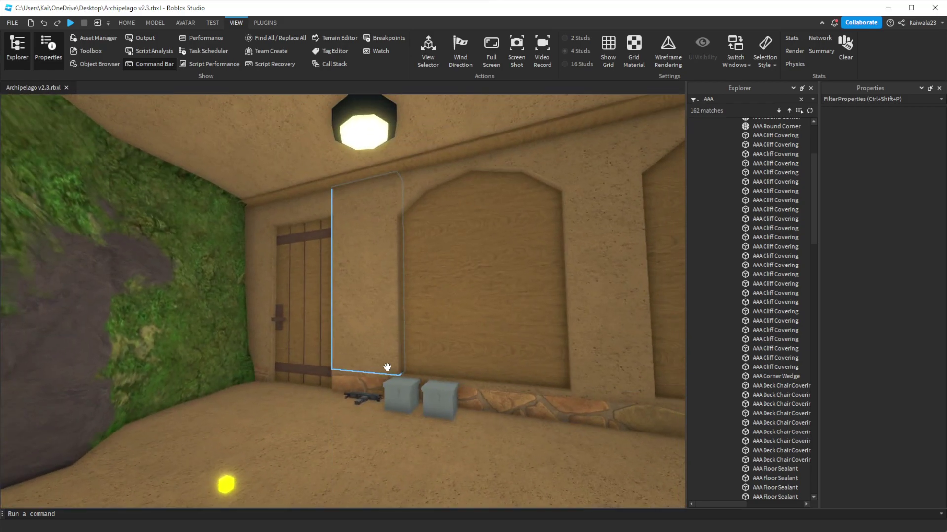
{"action": "right_click_drag", "start_coordinate": [387, 368], "coordinate": [387, 367]}
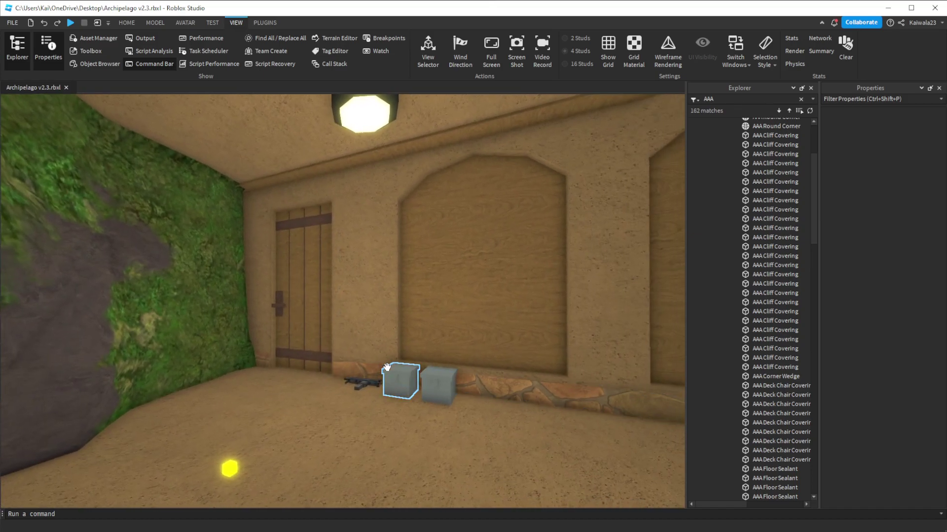
{"action": "right_click_drag", "start_coordinate": [387, 367], "coordinate": [387, 367]}
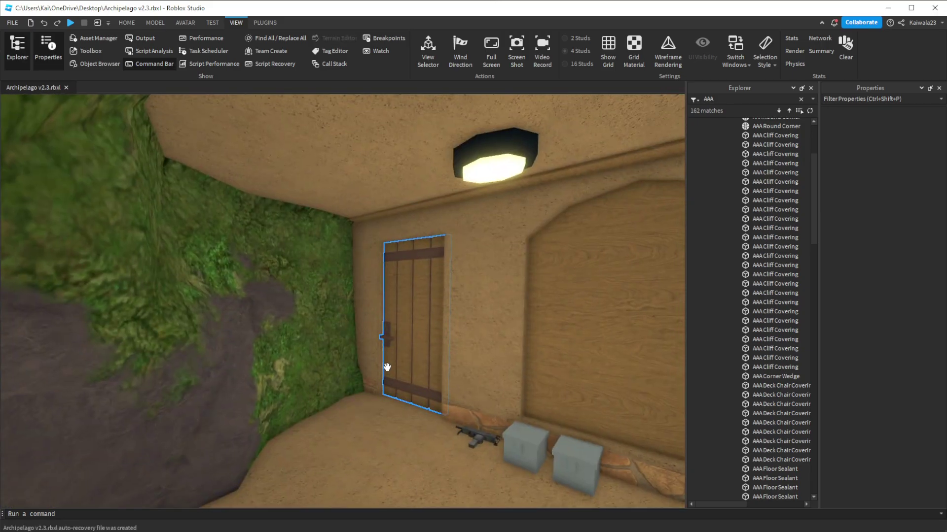
{"action": "right_click_drag", "start_coordinate": [387, 367], "coordinate": [387, 367]}
{"action": "scroll", "coordinate": [387, 367], "scroll_direction": "up", "scroll_amount": 1}
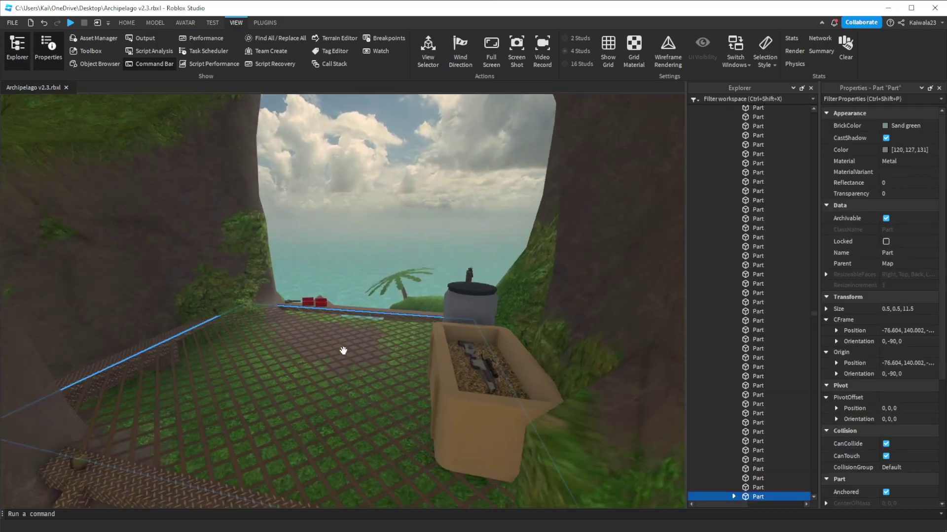
Step: Select the transparent metal part over the grated floor and inspect its MaterialOverride value
{"action": "right_click_drag", "start_coordinate": [343, 351], "coordinate": [343, 350]}
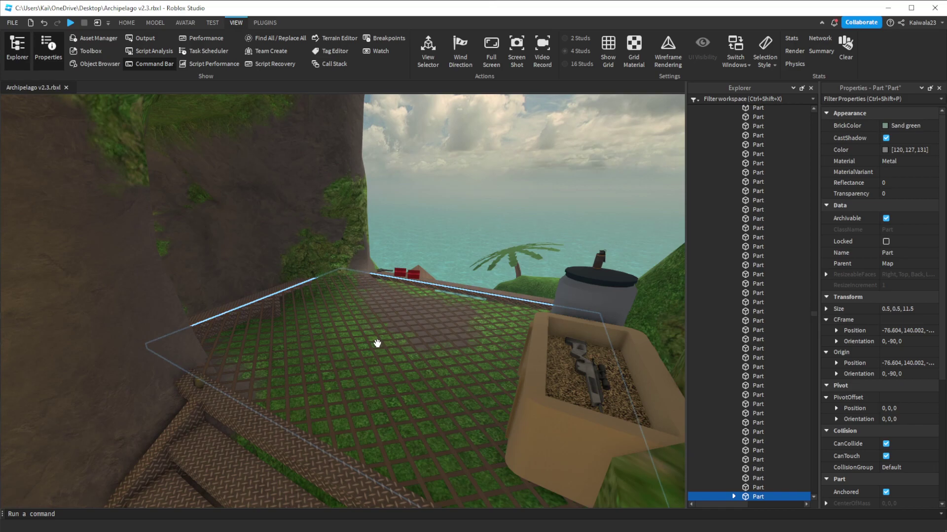
{"action": "left_click", "coordinate": [377, 343]}
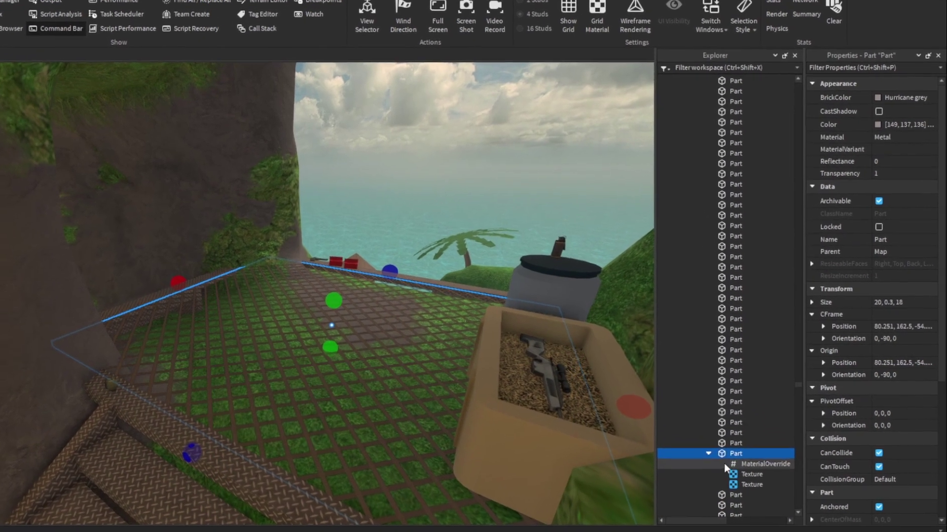
{"action": "left_click", "coordinate": [723, 463]}
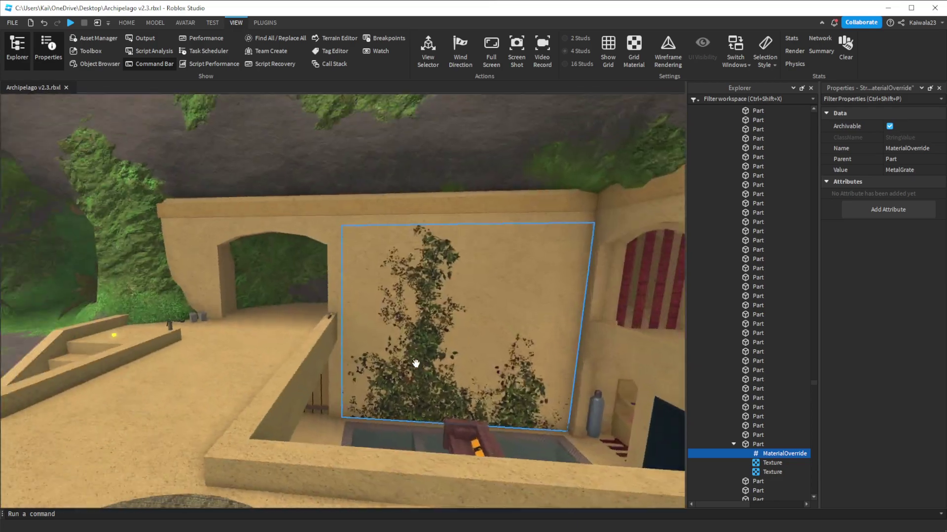
Step: Examine the waterfall pool, the wooden houses around it and the surrounding jungle paths from above
{"action": "right_click_drag", "start_coordinate": [416, 363], "coordinate": [418, 347]}
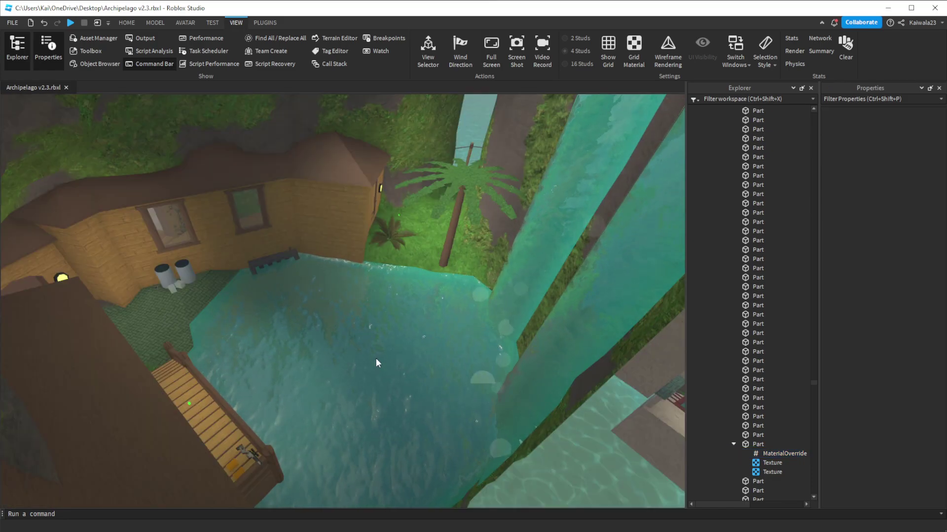
{"action": "right_click_drag", "start_coordinate": [376, 359], "coordinate": [376, 358]}
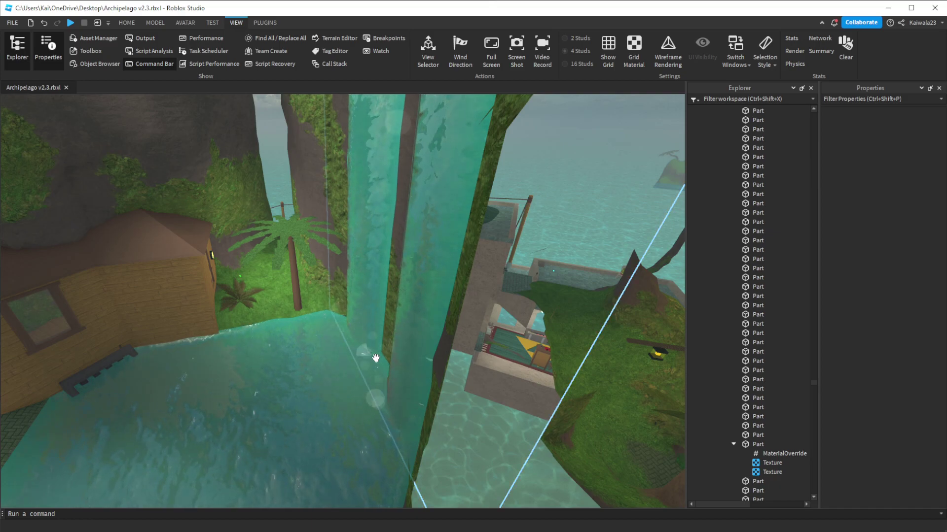
{"action": "right_click_drag", "start_coordinate": [377, 360], "coordinate": [376, 364]}
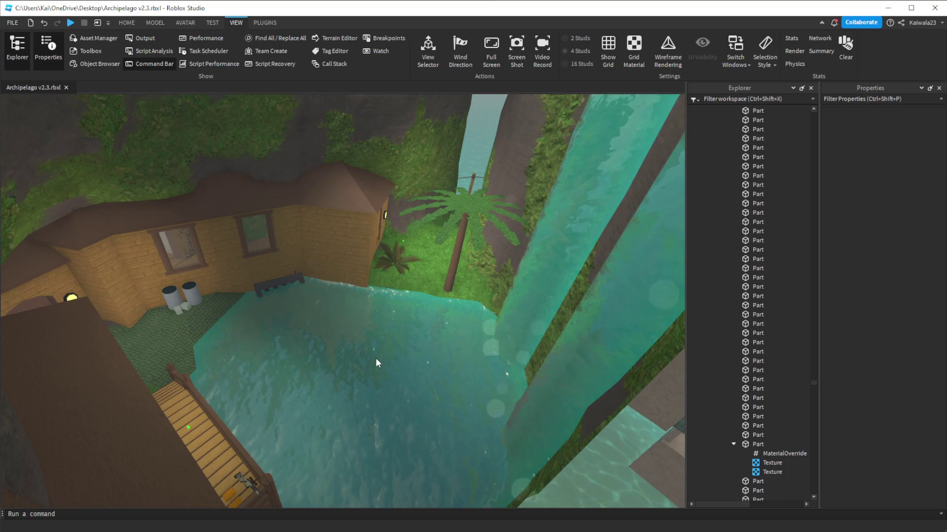
{"action": "right_click_drag", "start_coordinate": [376, 360], "coordinate": [377, 364]}
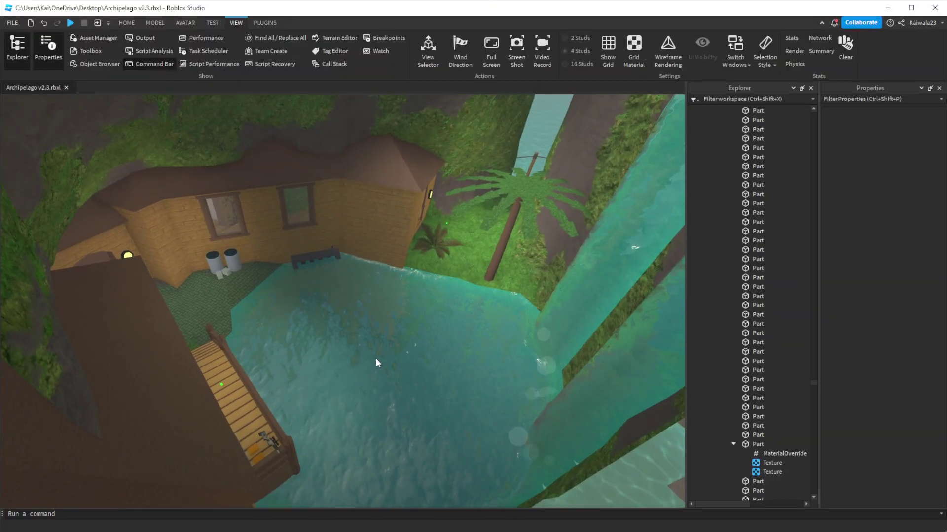
{"action": "right_click_drag", "start_coordinate": [376, 363], "coordinate": [375, 362]}
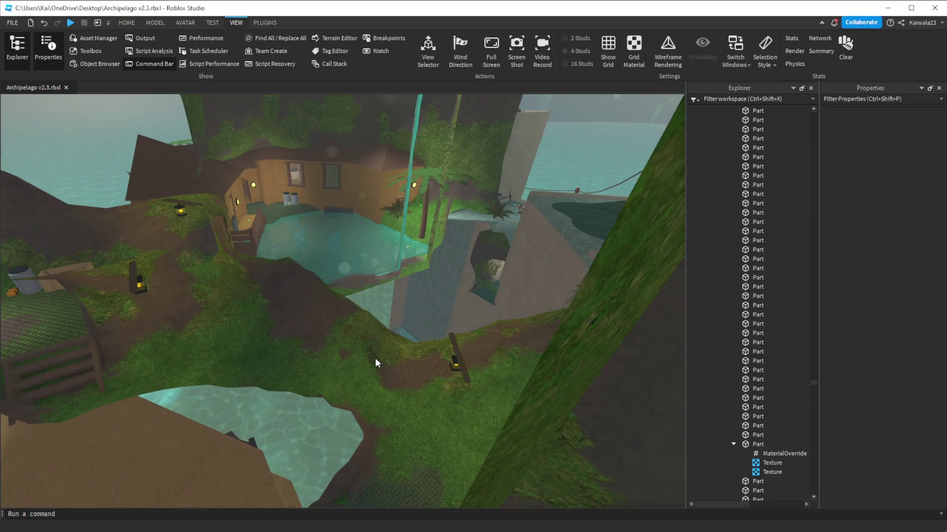
{"action": "right_click_drag", "start_coordinate": [376, 359], "coordinate": [376, 358]}
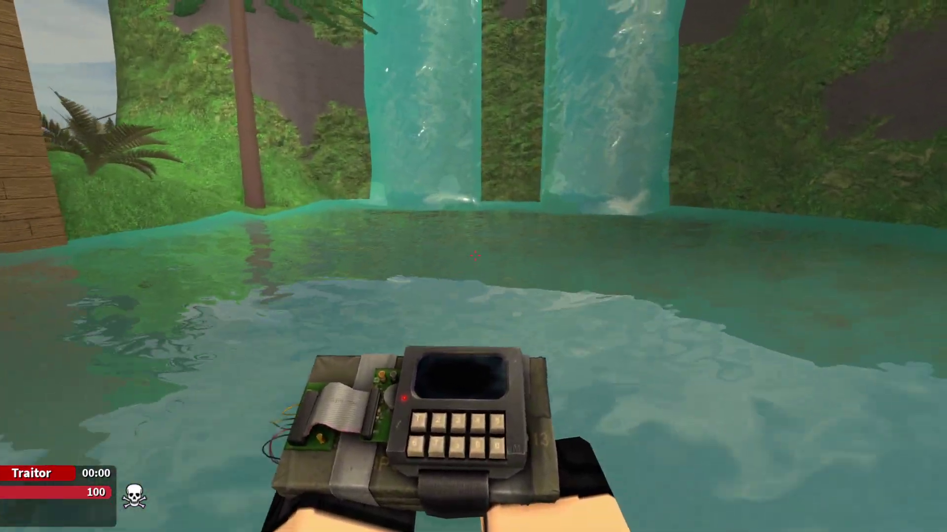
Step: Plant a C4 in the waterfall pool in the game and arm it with a 45-second timer
{"action": "left_click", "coordinate": [474, 256]}
{"action": "key", "text": "e"}
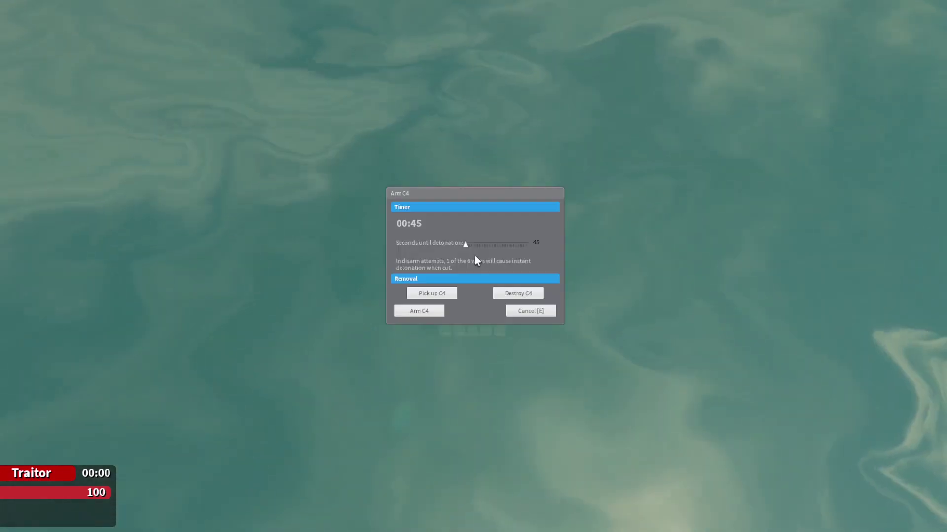
{"action": "left_click", "coordinate": [419, 314]}
{"action": "key", "text": "s"}
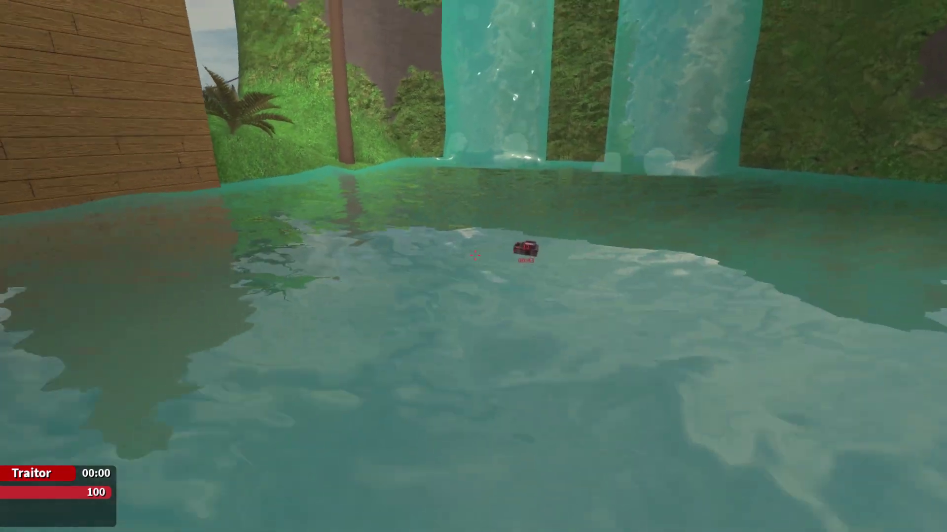
{"action": "key", "text": "w"}
{"action": "key", "text": "w"}
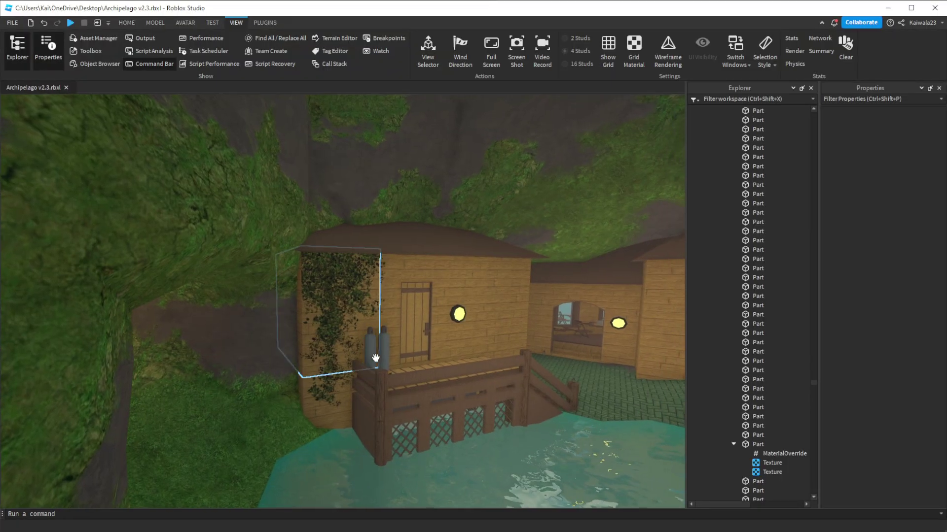
Step: Examine the waterfall pool from the wooden deck, the water surface and the paved area beside the houses
{"action": "right_click_drag", "start_coordinate": [376, 358], "coordinate": [376, 363]}
{"action": "key", "text": "w"}
{"action": "key", "text": "w"}
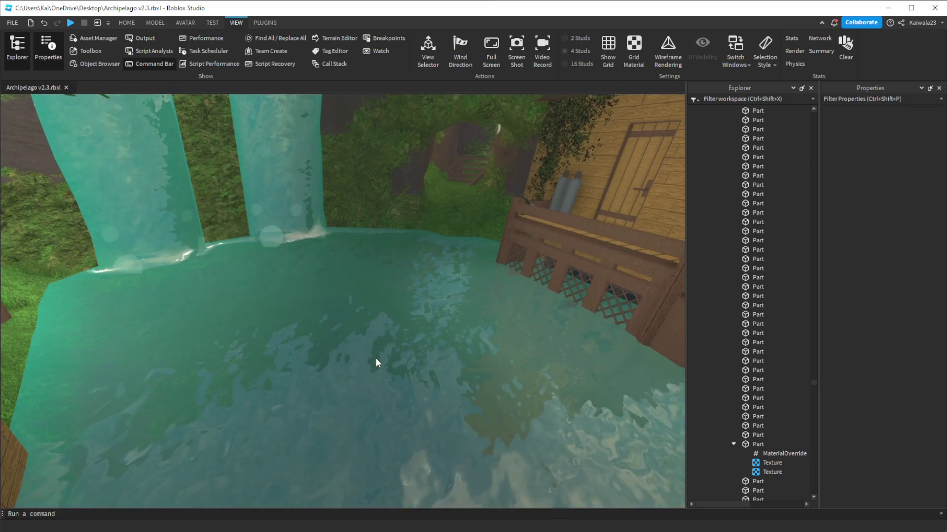
{"action": "right_click_drag", "start_coordinate": [376, 363], "coordinate": [377, 363]}
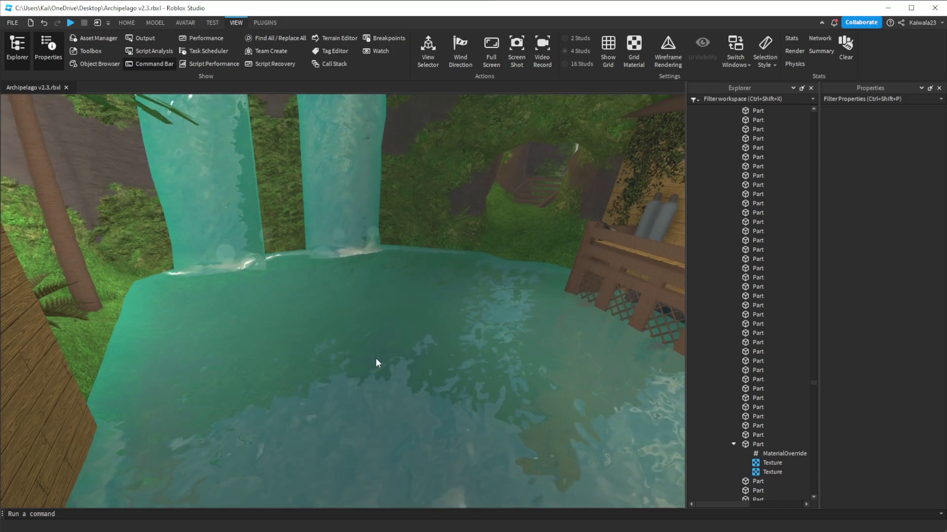
{"action": "right_click_drag", "start_coordinate": [376, 363], "coordinate": [376, 363]}
{"action": "right_click_drag", "start_coordinate": [375, 359], "coordinate": [376, 359]}
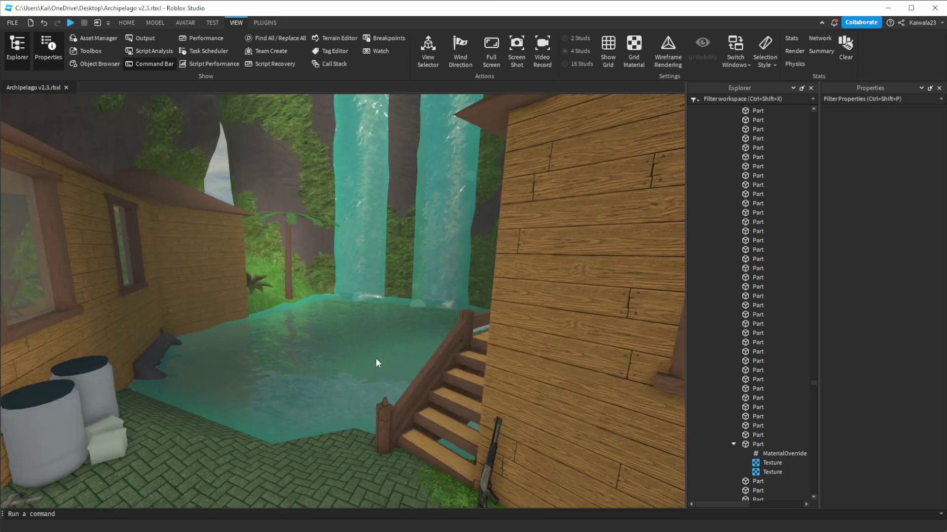
{"action": "right_click_drag", "start_coordinate": [376, 359], "coordinate": [376, 359]}
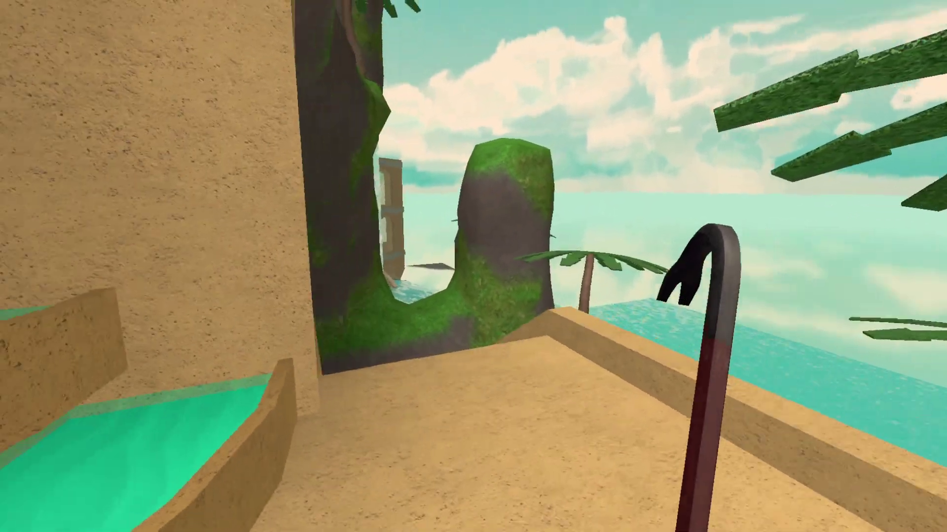
{"action": "key", "text": "w"}
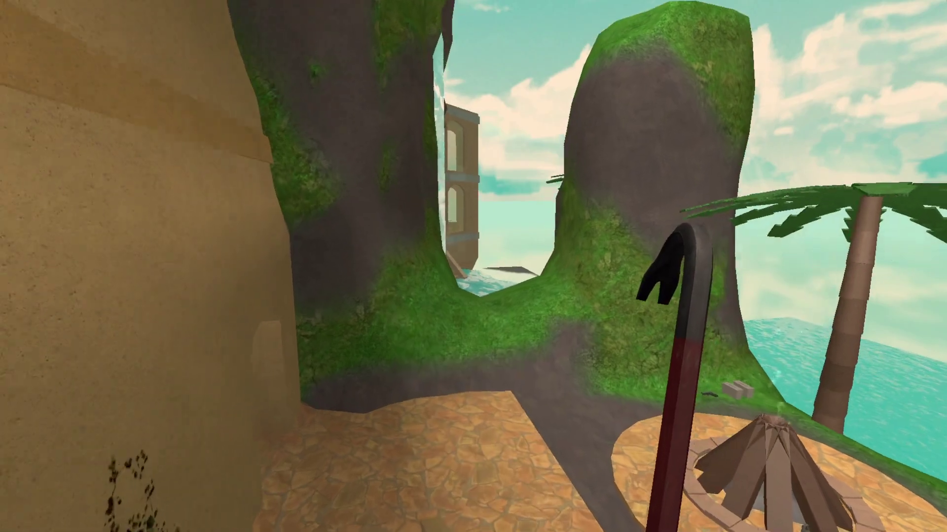
{"action": "key", "text": "w"}
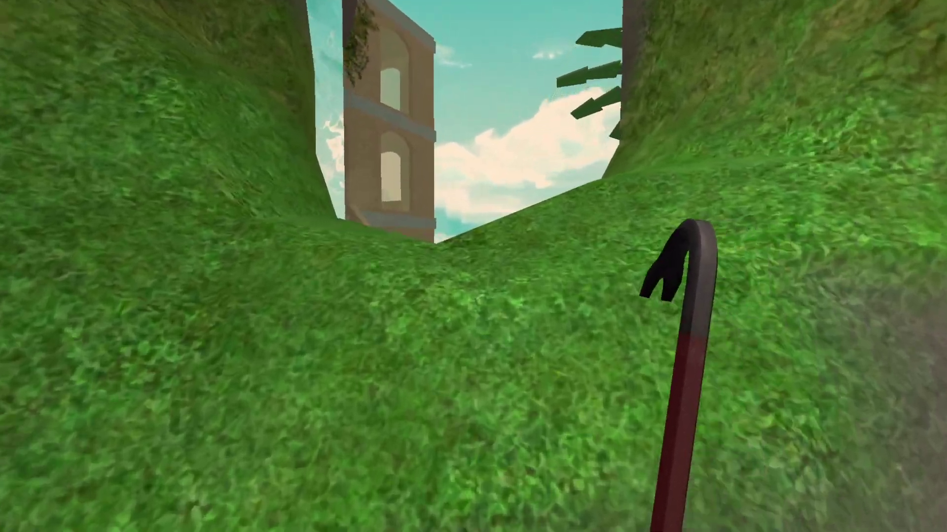
{"action": "key", "text": "w"}
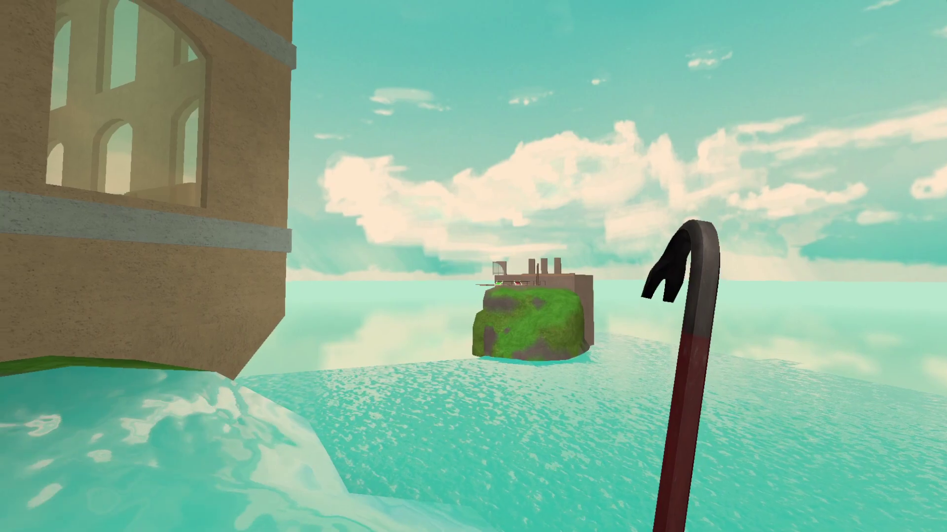
{"action": "left_click", "coordinate": [473, 266]}
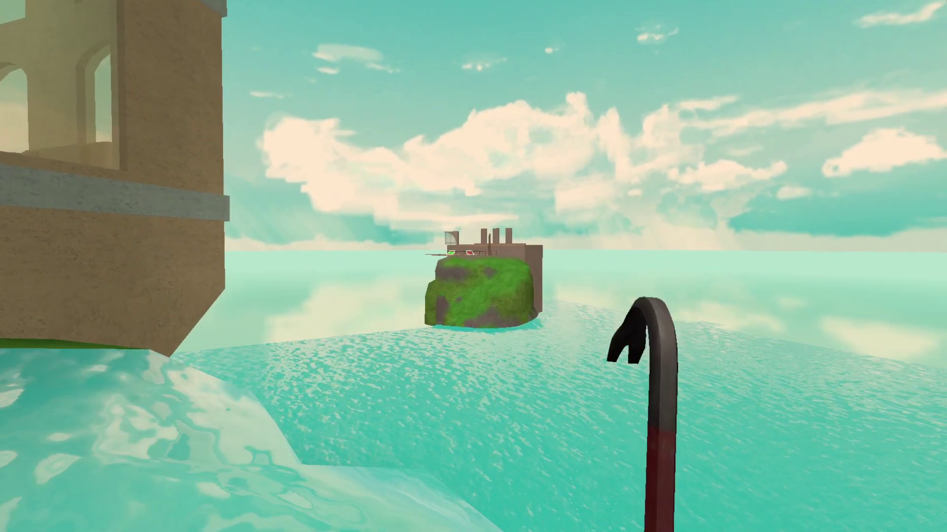
{"action": "key", "text": "w"}
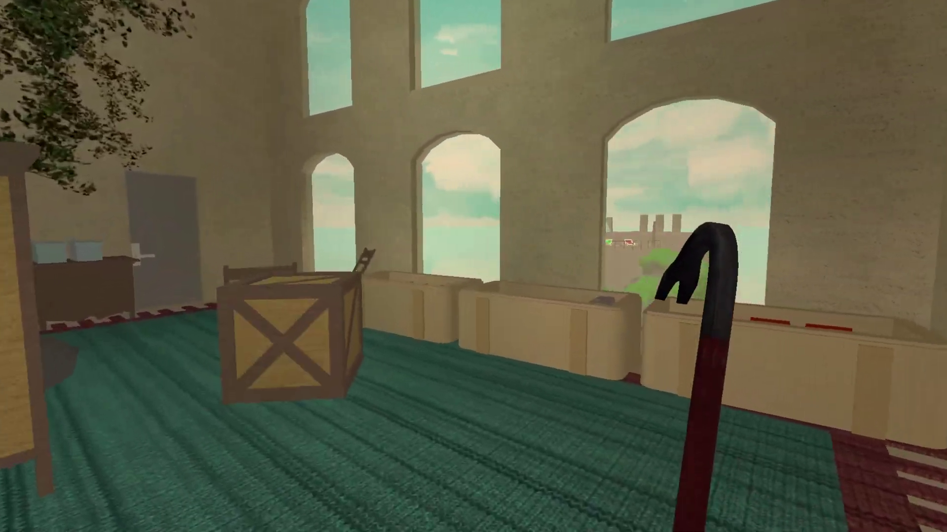
{"action": "key", "text": "w"}
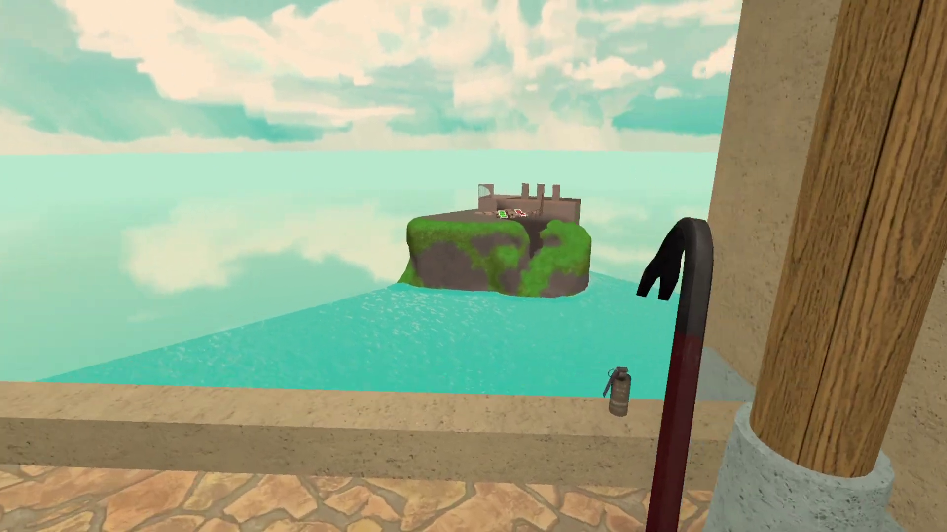
{"action": "key", "text": "w"}
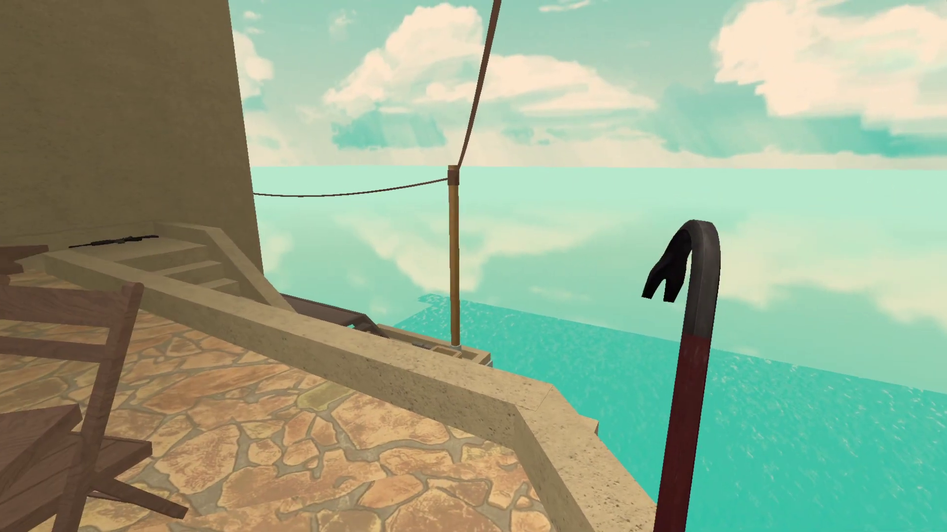
{"action": "key", "text": "w"}
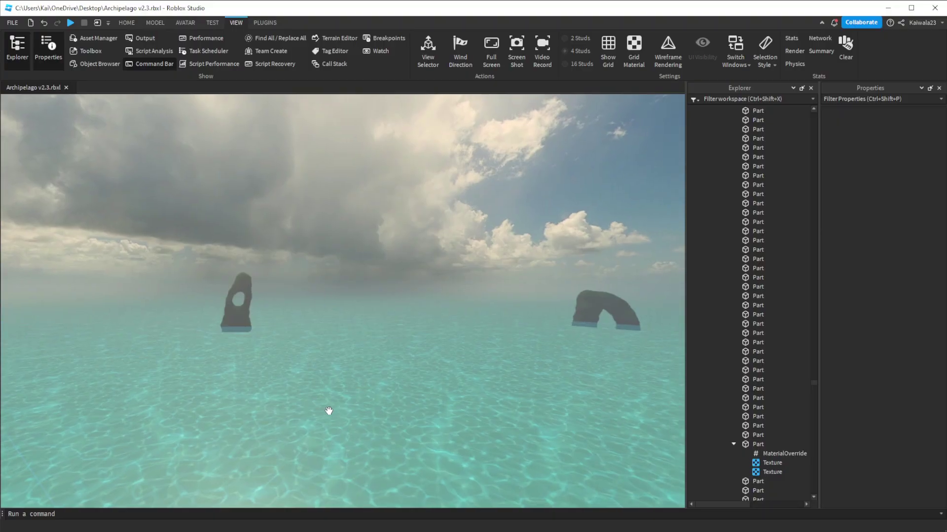
Step: Select the distant rock arch mesh out in the sea and focus the view on it
{"action": "key", "text": "w"}
{"action": "right_click_drag", "start_coordinate": [329, 411], "coordinate": [329, 411]}
{"action": "key", "text": "w"}
{"action": "key", "text": "a"}
{"action": "key", "text": "w"}
{"action": "left_click", "coordinate": [323, 269]}
{"action": "key", "text": "f"}
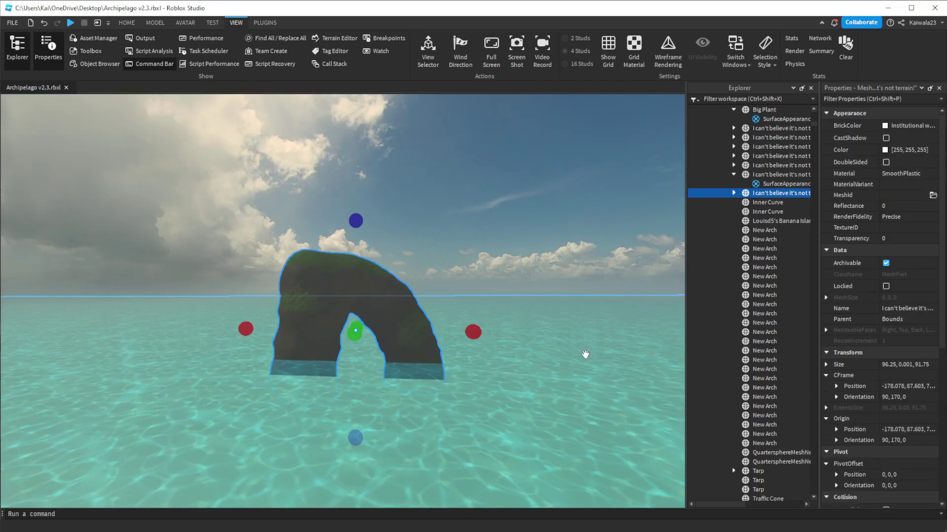
{"action": "scroll", "coordinate": [430, 414], "scroll_direction": "up", "scroll_amount": 5}
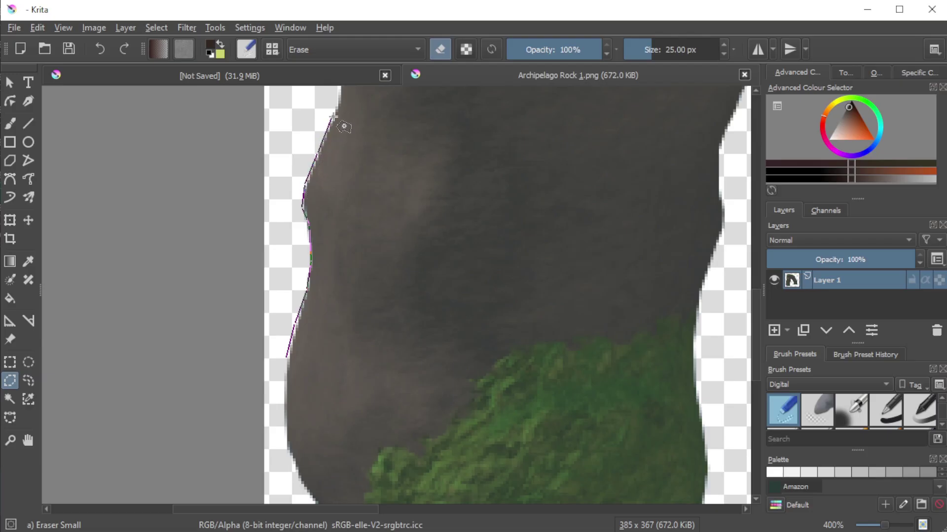
{"action": "scroll", "coordinate": [343, 127], "scroll_direction": "down", "scroll_amount": 3}
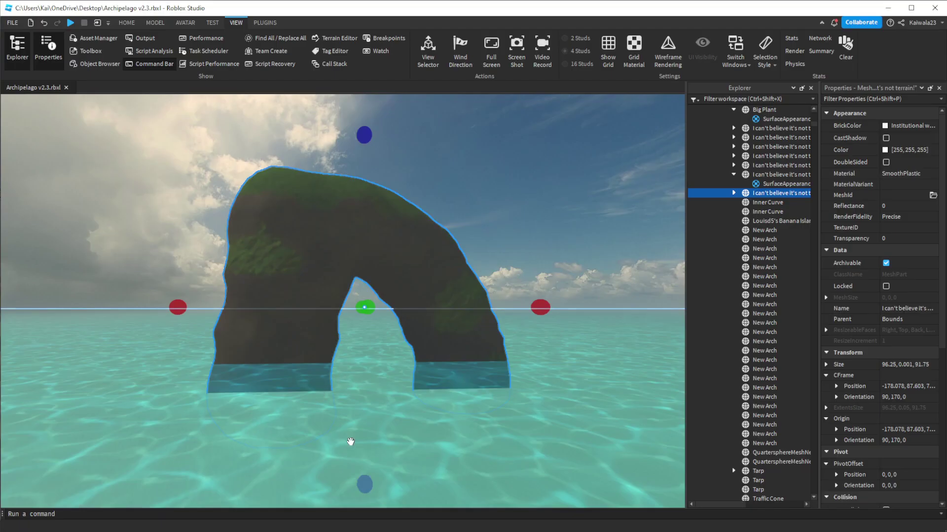
Step: Inspect the AlphaMode and ColorMap of the rock arch's SurfaceAppearance
{"action": "left_click", "coordinate": [733, 193]}
{"action": "left_click", "coordinate": [767, 202]}
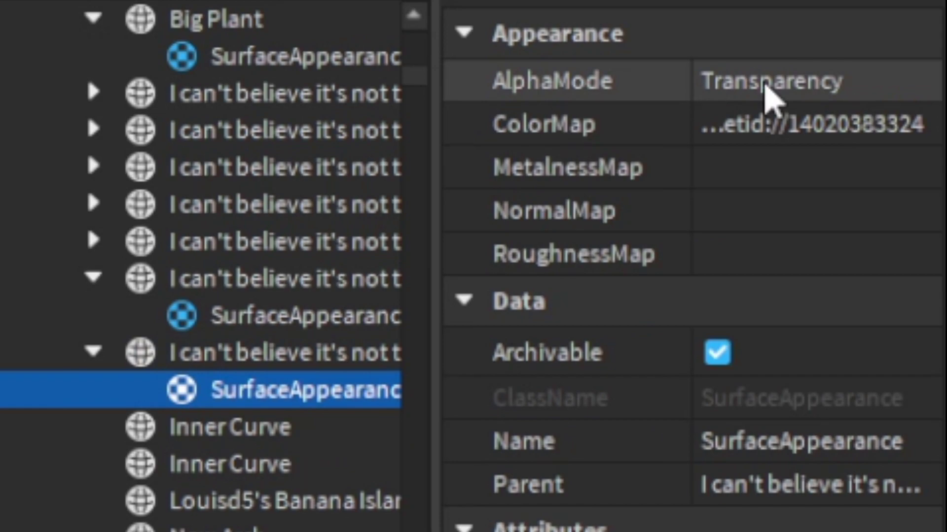
{"action": "left_click", "coordinate": [759, 127]}
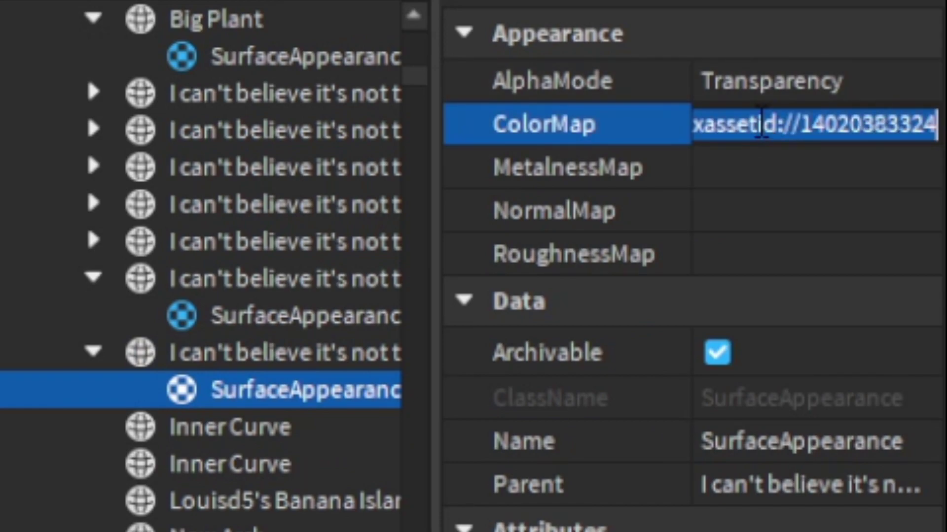
{"action": "key", "text": "Return"}
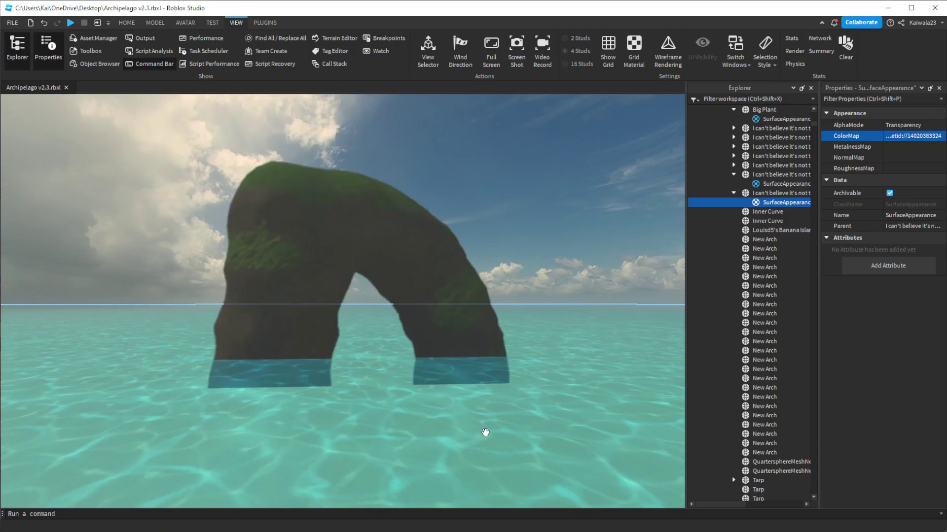
Step: Examine the distant rock pillar with the hole up close, including the edges of its flat texture
{"action": "right_click_drag", "start_coordinate": [485, 432], "coordinate": [479, 431]}
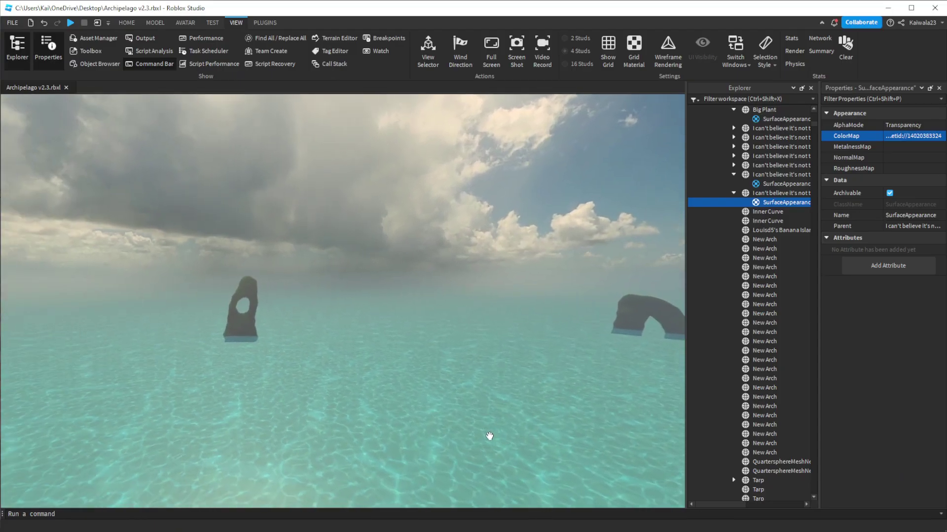
{"action": "key", "text": "a"}
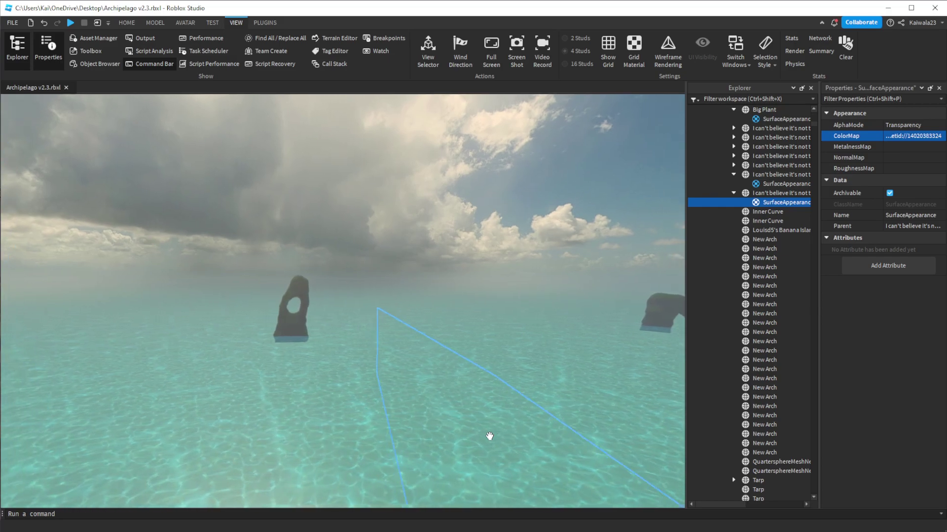
{"action": "key", "text": "a"}
{"action": "key", "text": "w"}
{"action": "right_click_drag", "start_coordinate": [489, 436], "coordinate": [489, 436]}
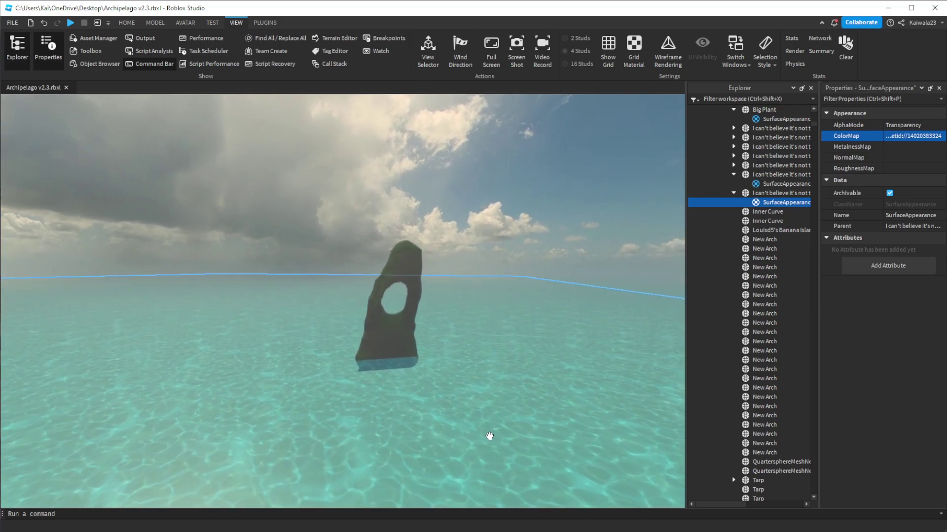
{"action": "key", "text": "w"}
{"action": "key", "text": "w"}
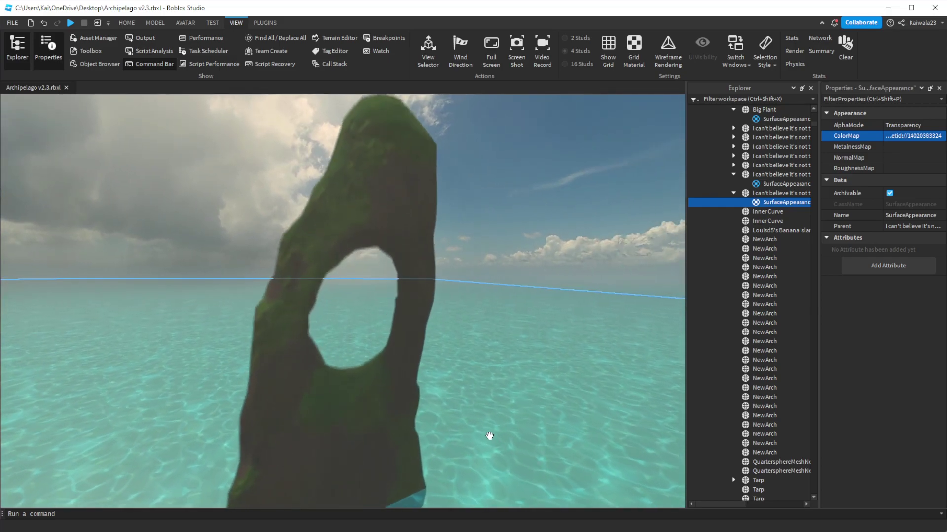
{"action": "key", "text": "w"}
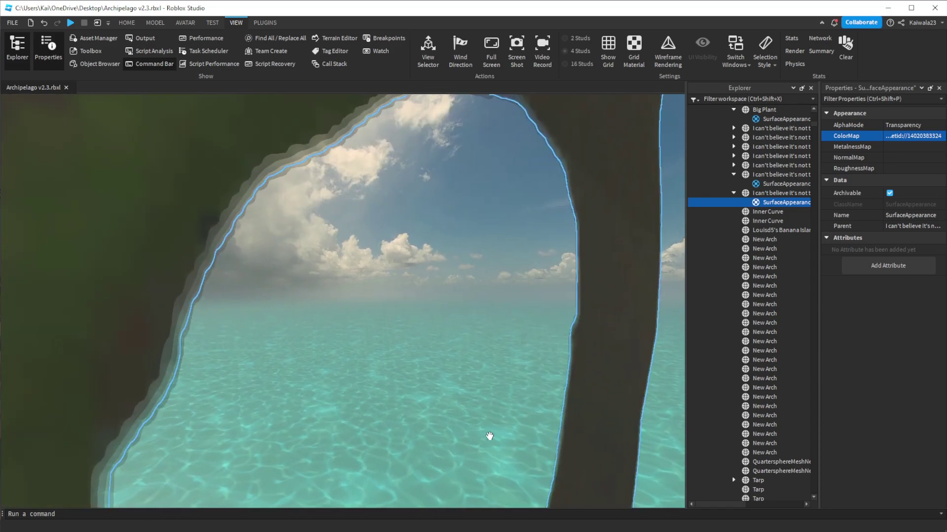
{"action": "key", "text": "s"}
{"action": "key", "text": "w"}
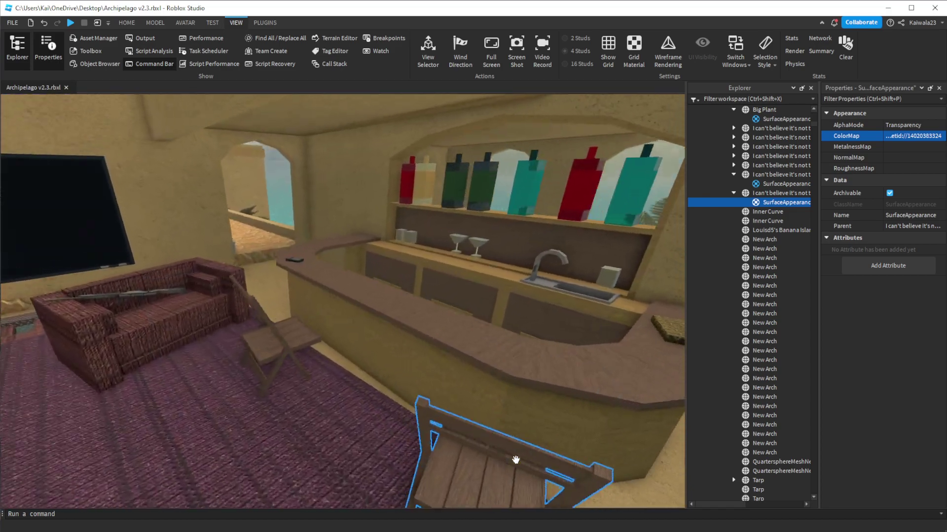
Step: Examine the lounge with the bar counter, bottle shelf, folding chairs, sofas and purple carpet
{"action": "key", "text": "s"}
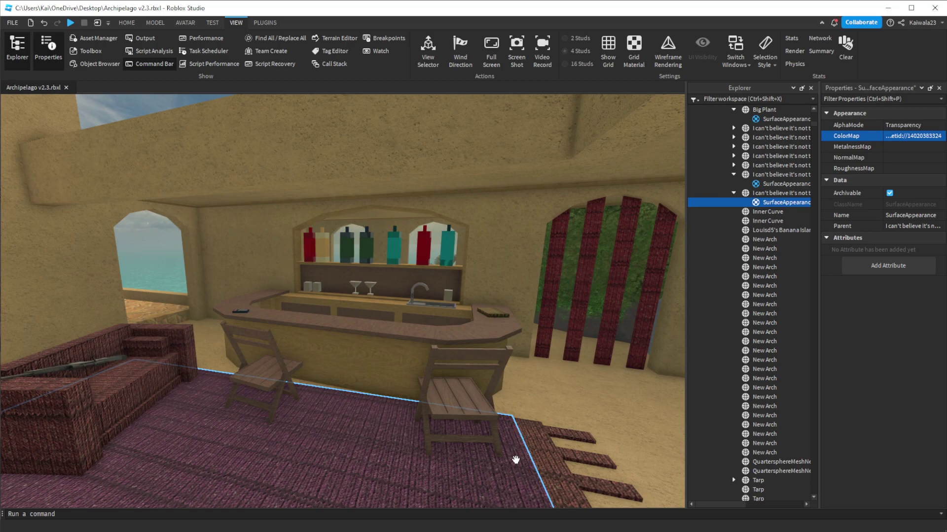
{"action": "right_click_drag", "start_coordinate": [516, 460], "coordinate": [516, 460]}
{"action": "key", "text": "w"}
{"action": "key", "text": "w"}
{"action": "key", "text": "w"}
{"action": "key", "text": "q"}
{"action": "key", "text": "w"}
{"action": "key", "text": "s"}
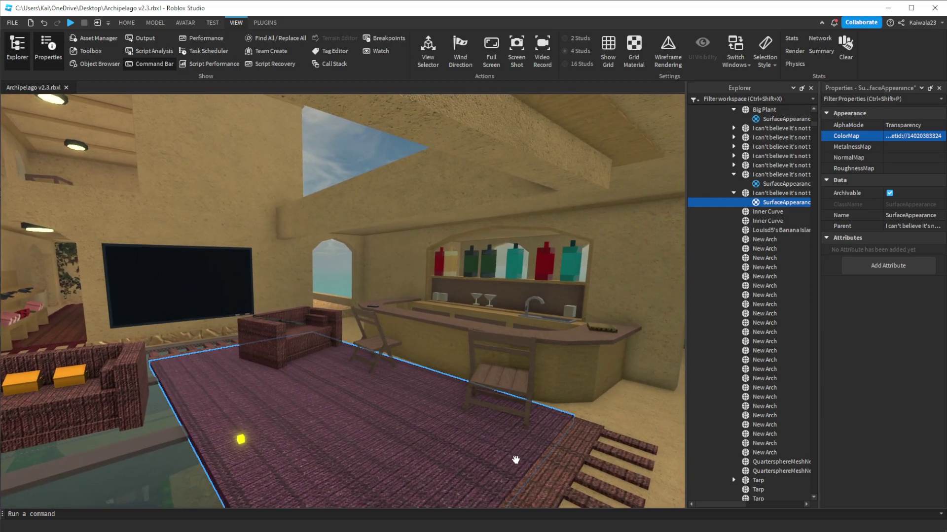
Step: Examine the wood-panelled kitchen with its stone-faced counter, sink, stove, wall cabinets, bananas and fridge
{"action": "right_click_drag", "start_coordinate": [516, 460], "coordinate": [516, 460]}
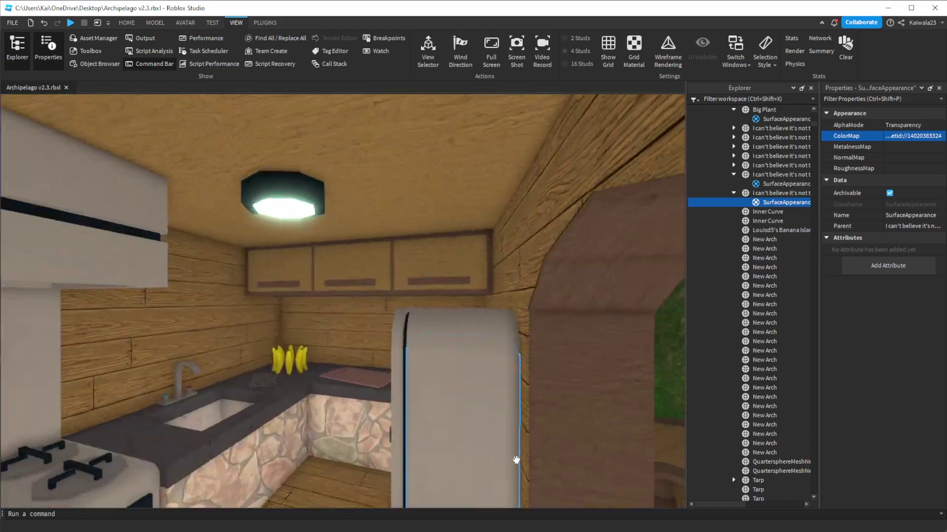
{"action": "right_click_drag", "start_coordinate": [516, 460], "coordinate": [513, 456]}
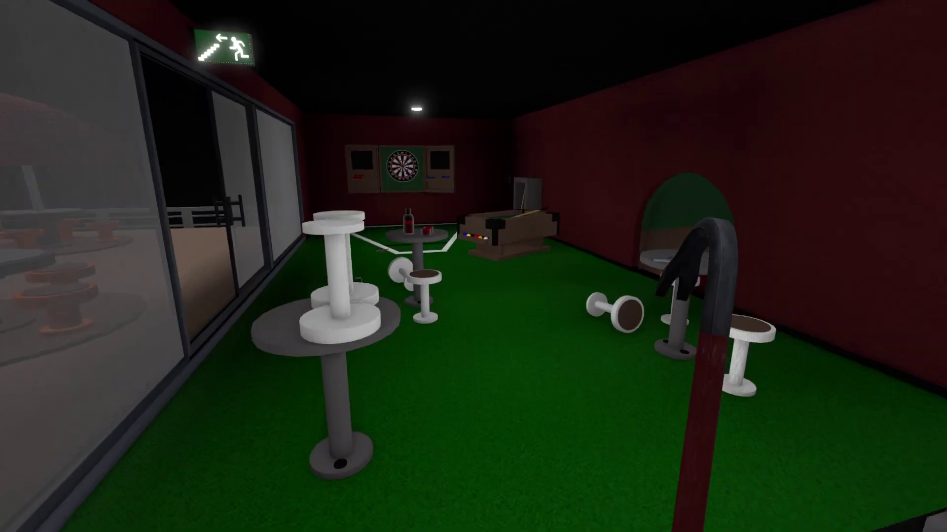
{"action": "key", "text": "w"}
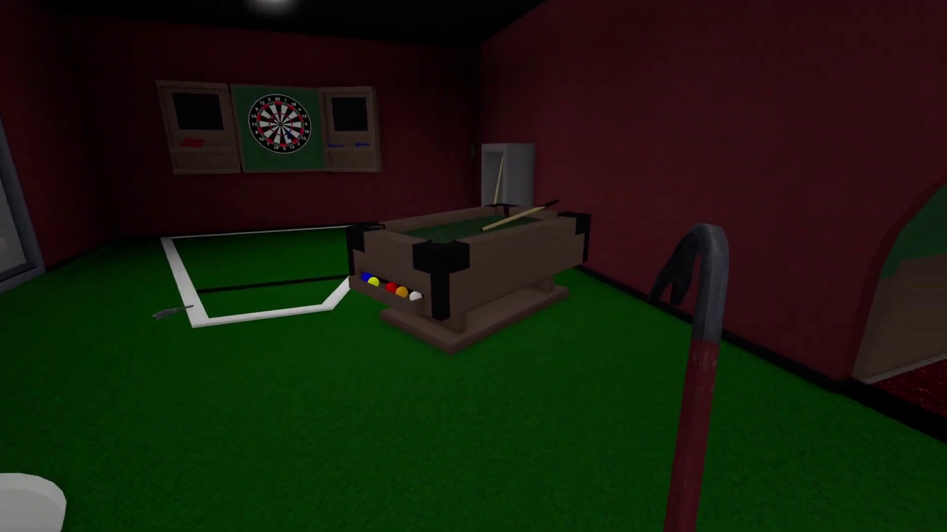
{"action": "key", "text": "w"}
{"action": "key", "text": "space"}
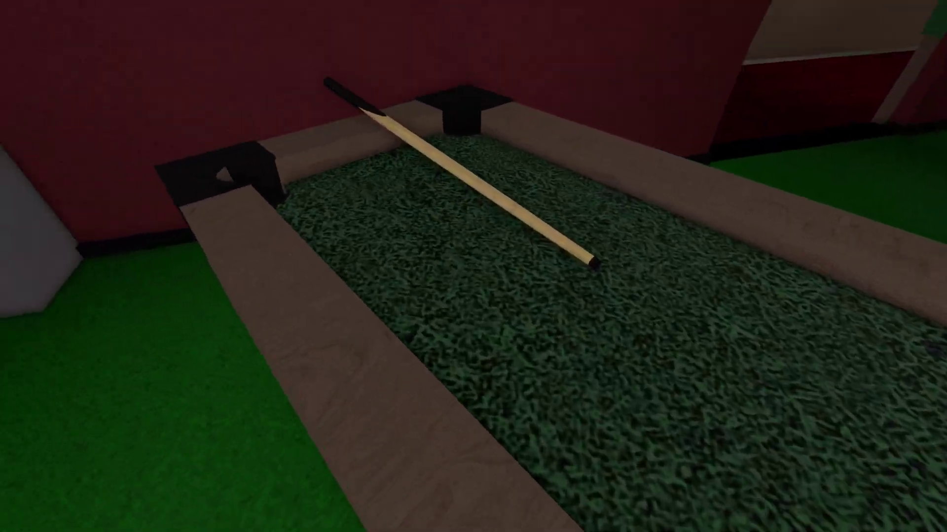
{"action": "key", "text": "w"}
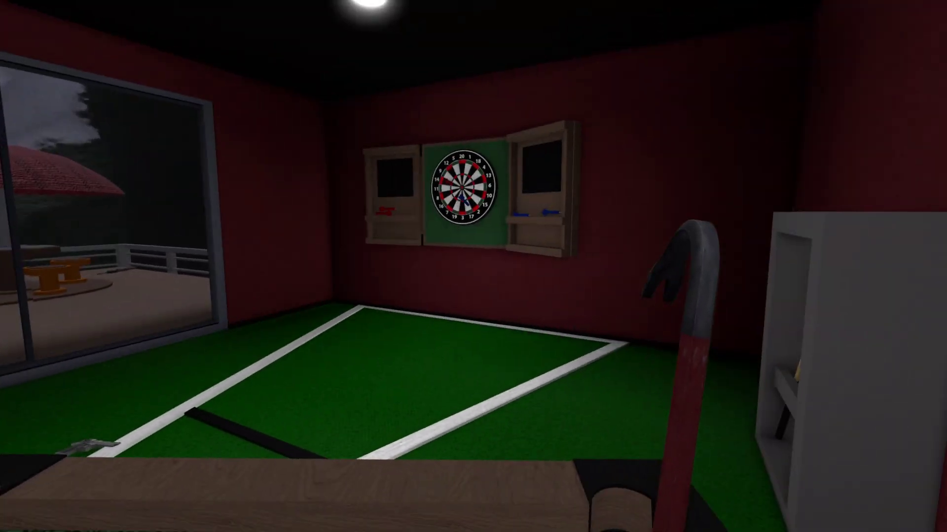
{"action": "key", "text": "s"}
{"action": "key", "text": "w"}
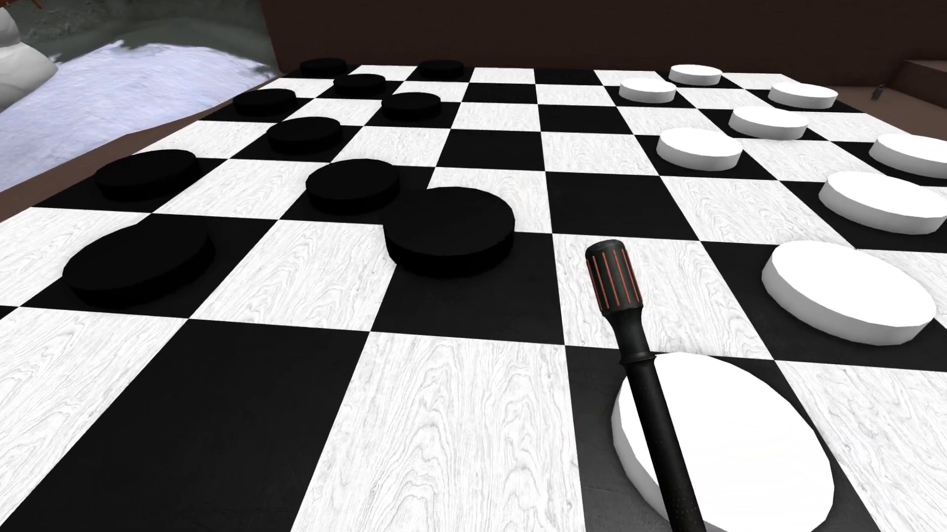
{"action": "key", "text": "w"}
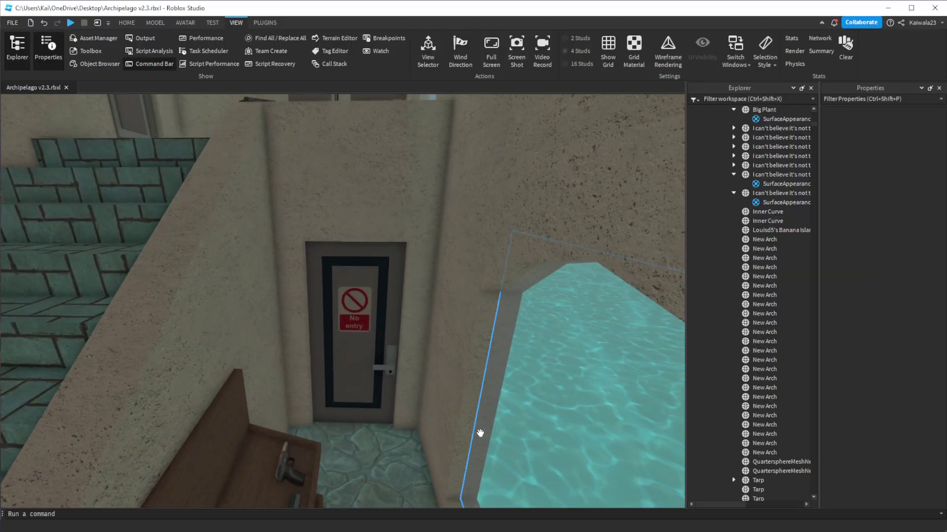
Step: Examine the area around the no-entry door and the wrench tucked beside the diamond-plate metal structure
{"action": "right_click_drag", "start_coordinate": [481, 433], "coordinate": [480, 433]}
{"action": "key", "text": "w"}
{"action": "key", "text": "s"}
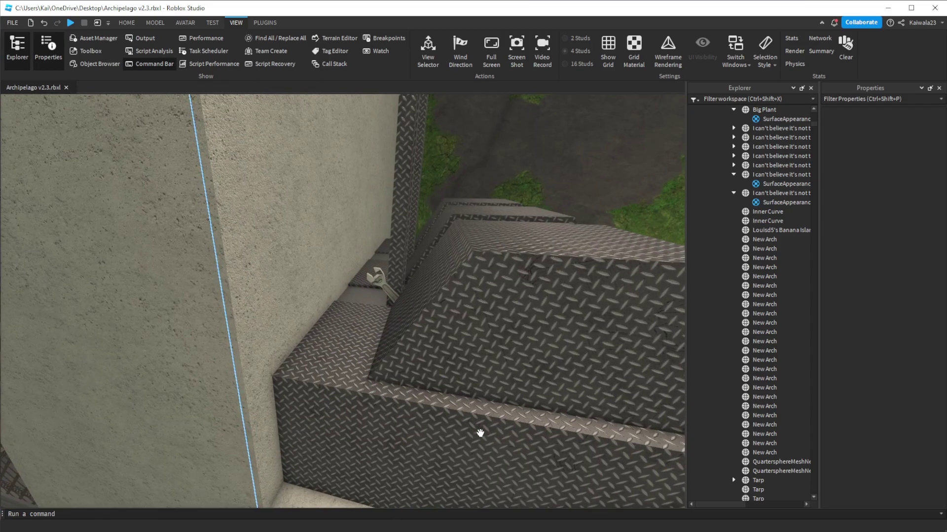